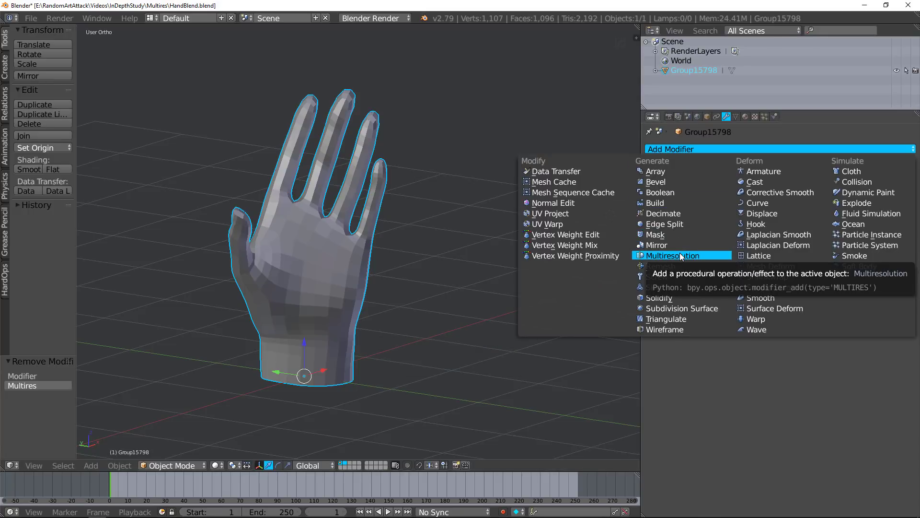
# Add a Multiresolution modifier to the hand mesh and widen the properties editor.
pyautogui.moveTo(321, 247); pyautogui.dragTo(494, 208, button='middle')
pyautogui.moveTo(386, 188); pyautogui.dragTo(589, 170, button='middle')
pyautogui.click(681, 149)
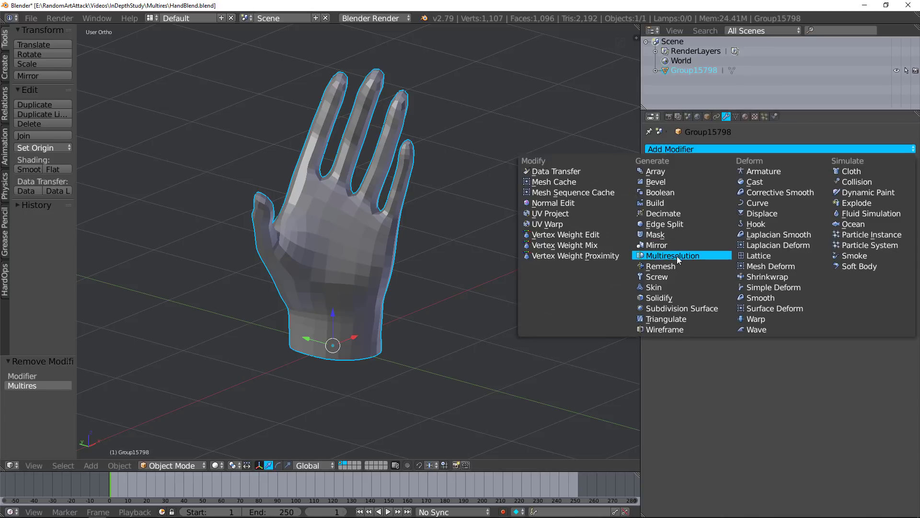
pyautogui.click(676, 255)
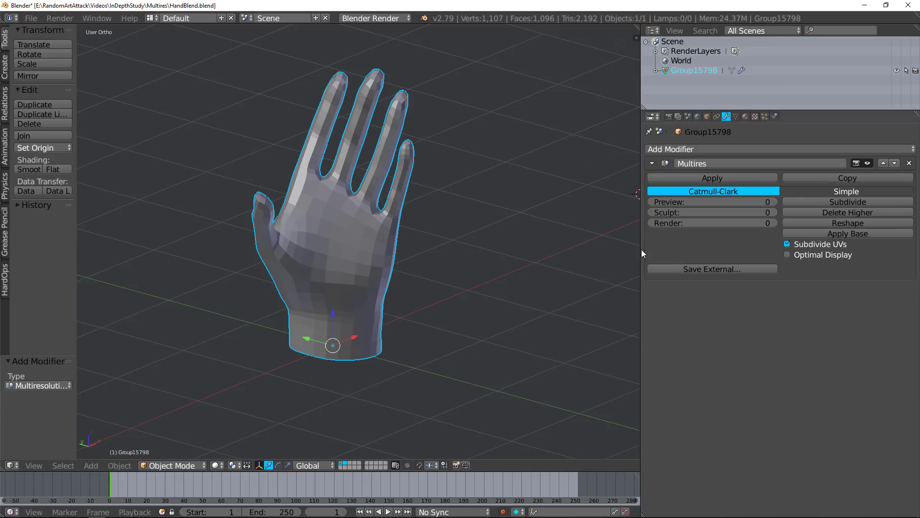
pyautogui.moveTo(641, 249); pyautogui.dragTo(565, 243)
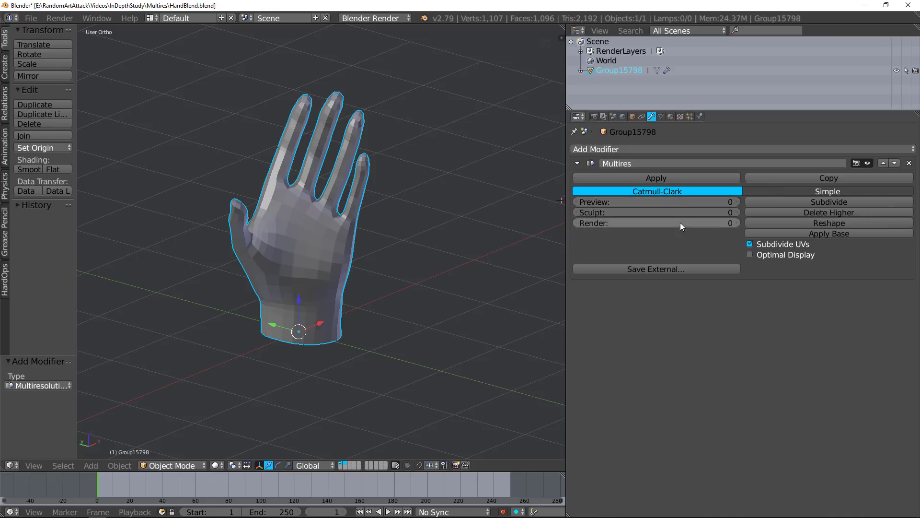
# Subdivide the hand three times with the Multires modifier.
pyautogui.click(781, 202)
pyautogui.click(781, 201)
pyautogui.click(781, 202)
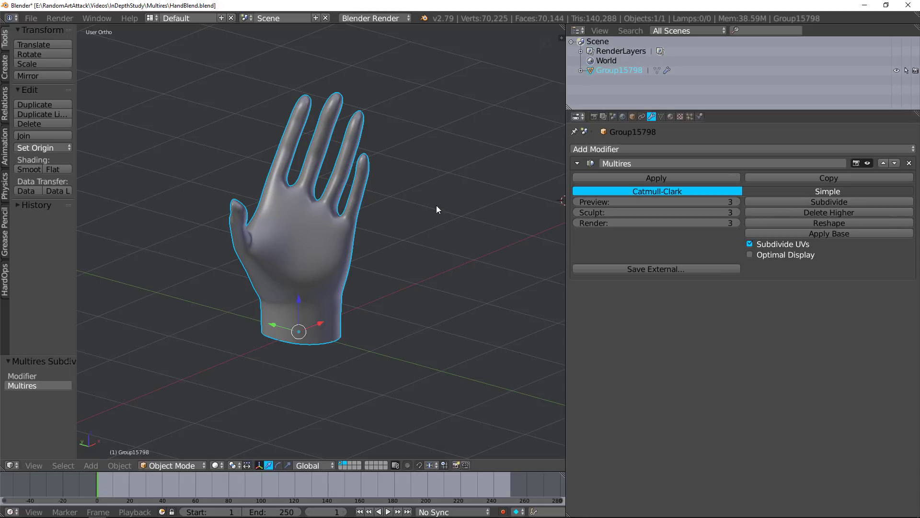
pyautogui.moveTo(432, 206)
pyautogui.mouseDown(button='middle')
pyautogui.moveTo(276, 207)
pyautogui.moveTo(453, 204)
pyautogui.moveTo(453, 211)
pyautogui.mouseUp(button='middle')
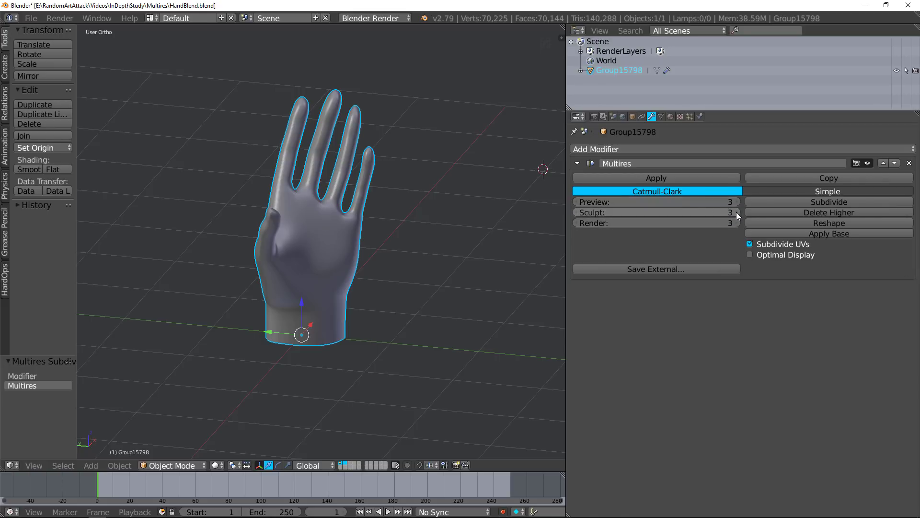
# Set the Multires preview level to 0 and the render level to 1.
pyautogui.moveTo(591, 201); pyautogui.dragTo(566, 221)
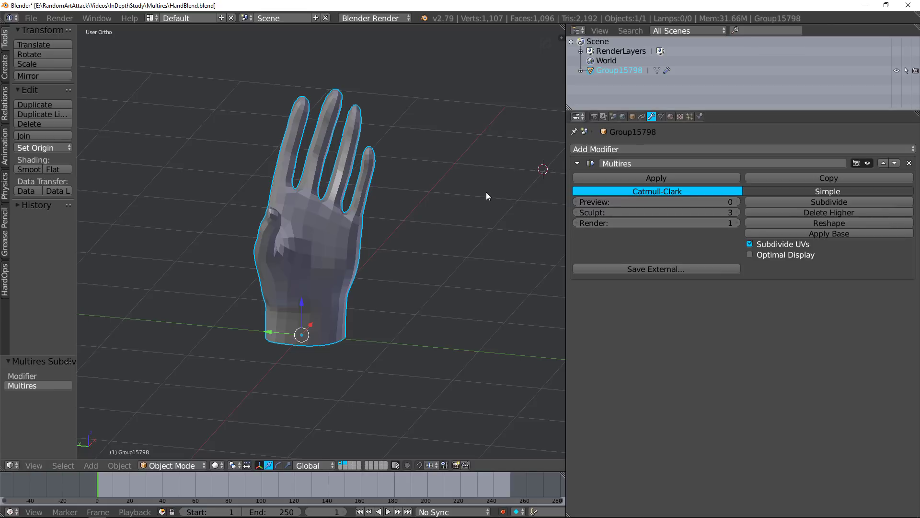
pyautogui.moveTo(486, 192); pyautogui.dragTo(295, 251, button='middle')
# Switch the hand to Sculpt Mode to view its sculpt-level detail and return to Object Mode.
pyautogui.click(169, 463)
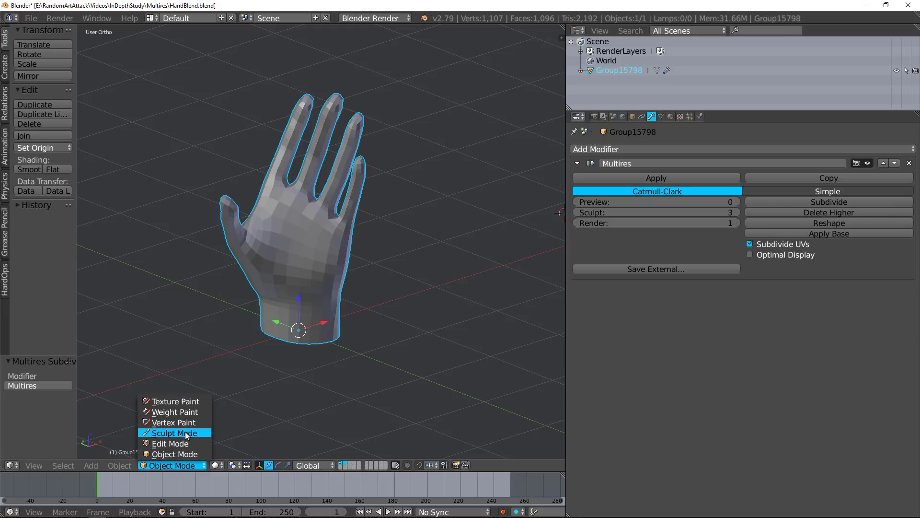
pyautogui.click(186, 433)
pyautogui.moveTo(333, 300); pyautogui.dragTo(351, 276, button='middle')
pyautogui.click(196, 465)
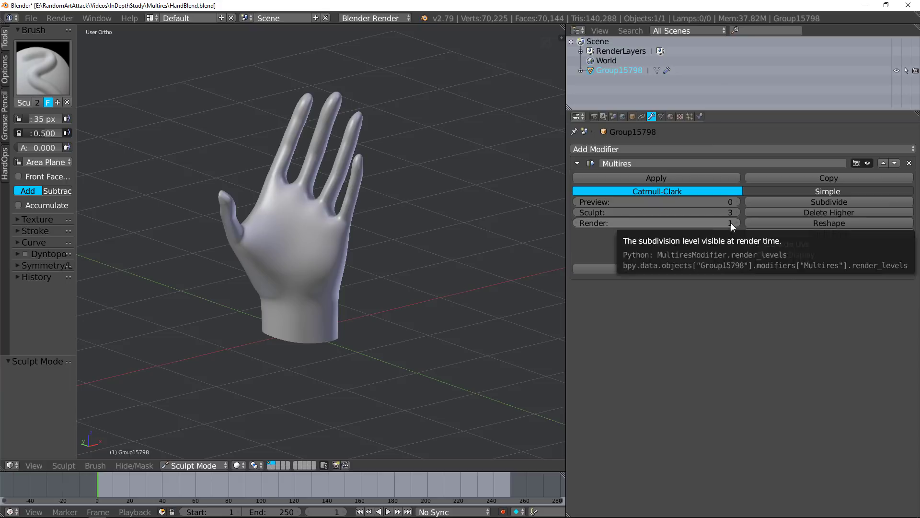
pyautogui.click(216, 466)
pyautogui.click(209, 454)
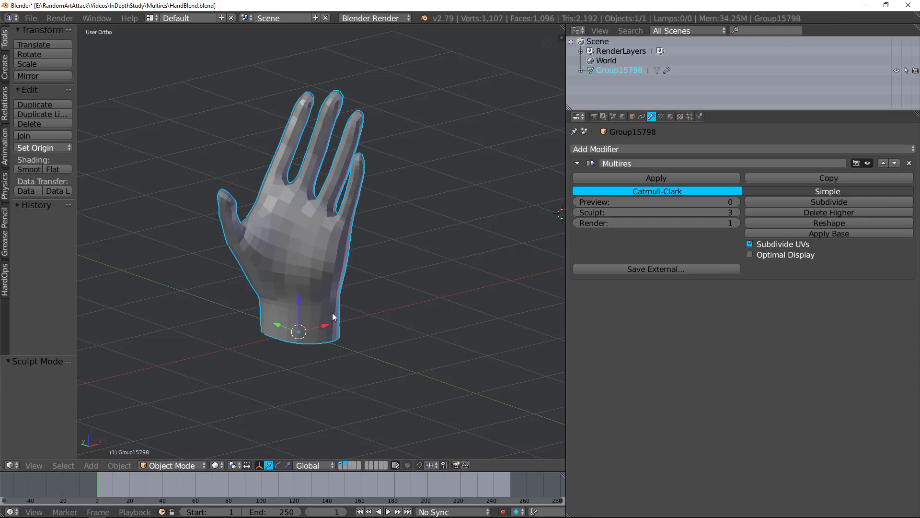
# Delete the Multires levels above the preview level and subdivide the hand twice.
pyautogui.moveTo(354, 304); pyautogui.dragTo(568, 231, button='middle')
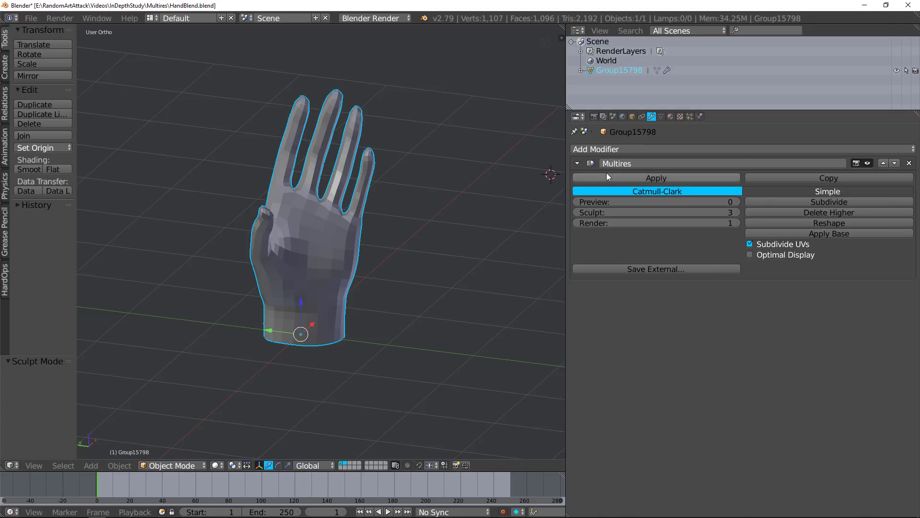
pyautogui.moveTo(469, 227); pyautogui.dragTo(432, 221, button='middle')
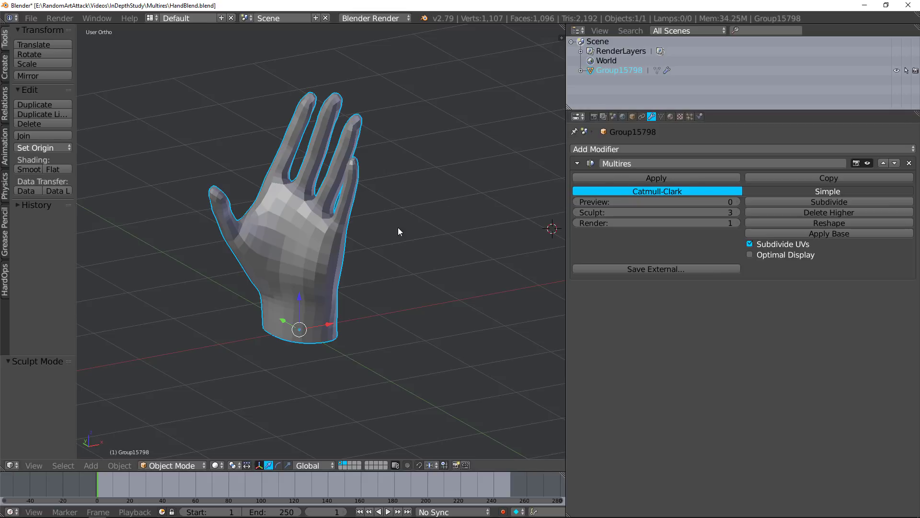
pyautogui.moveTo(345, 247)
pyautogui.mouseDown(button='middle')
pyautogui.moveTo(255, 236)
pyautogui.moveTo(296, 233)
pyautogui.moveTo(344, 249)
pyautogui.mouseUp(button='middle')
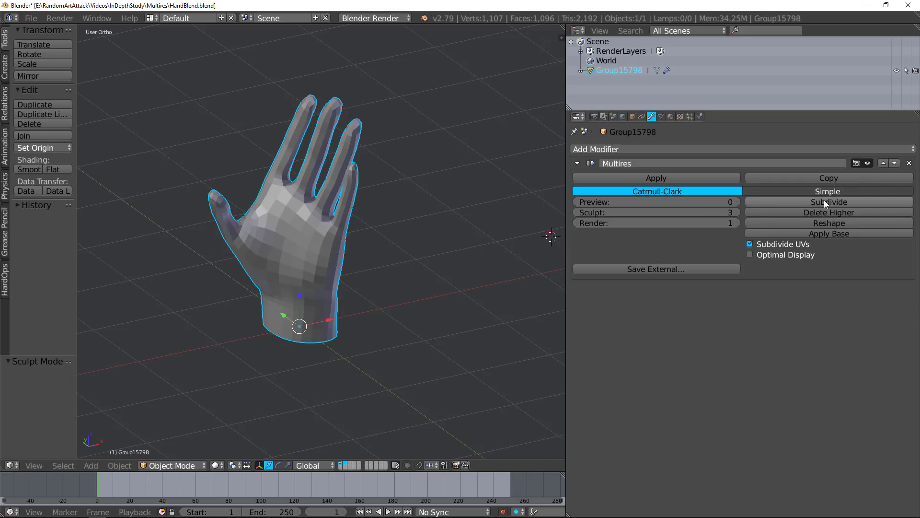
pyautogui.click(780, 212)
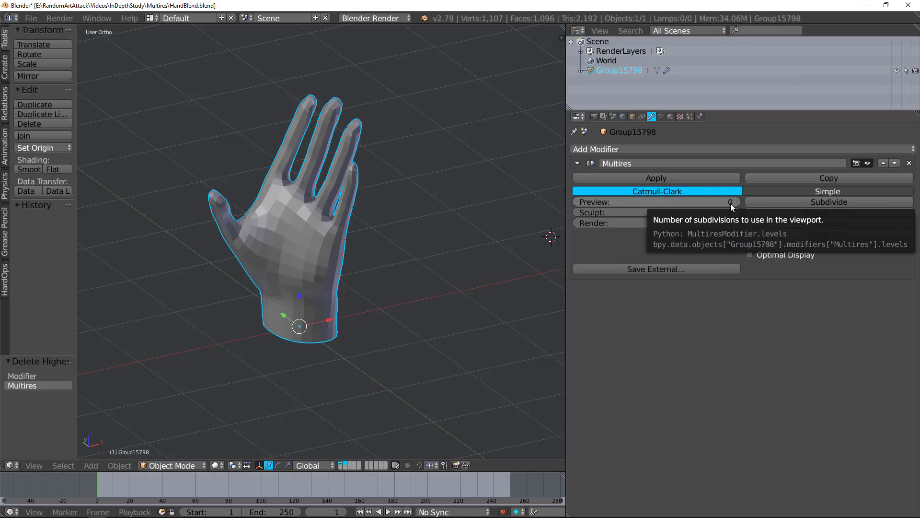
pyautogui.click(790, 201)
pyautogui.click(790, 201)
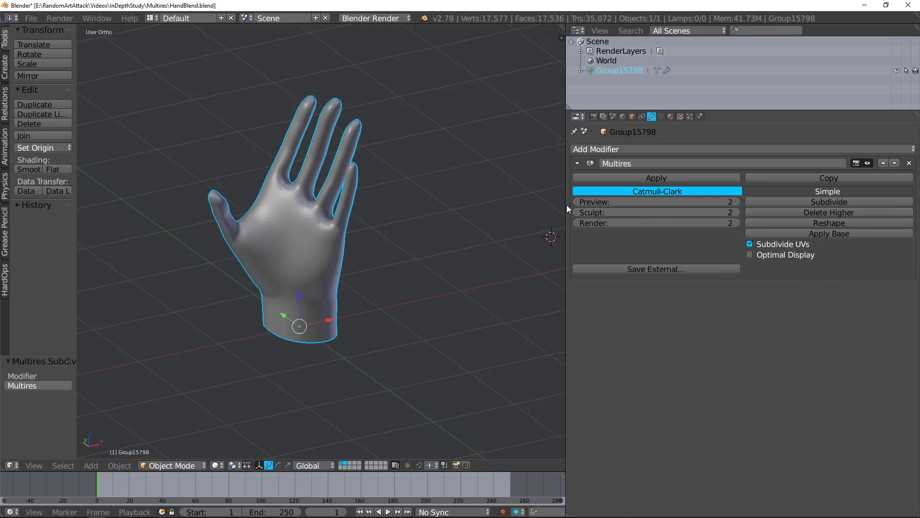
# Duplicate the hand in place and move the copy to layer 2.
pyautogui.moveTo(551, 206); pyautogui.dragTo(324, 298, button='middle')
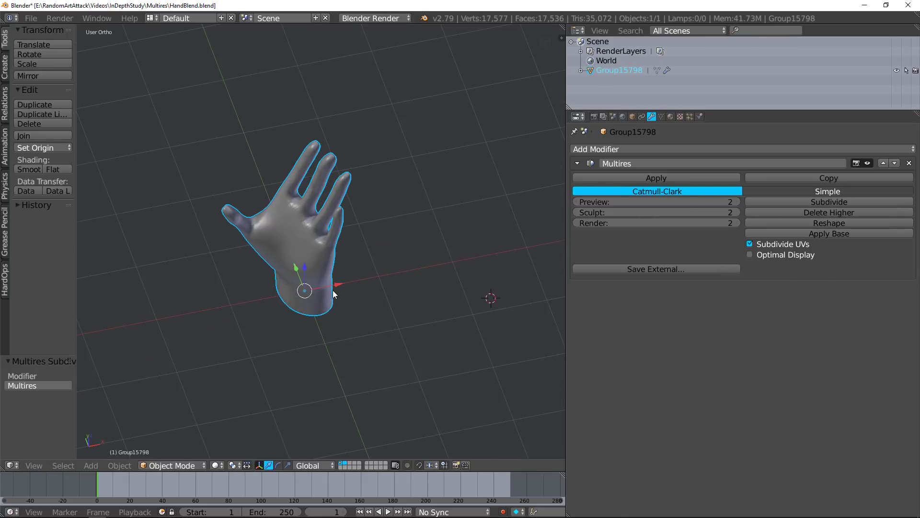
pyautogui.moveTo(334, 288); pyautogui.dragTo(305, 241, button='middle')
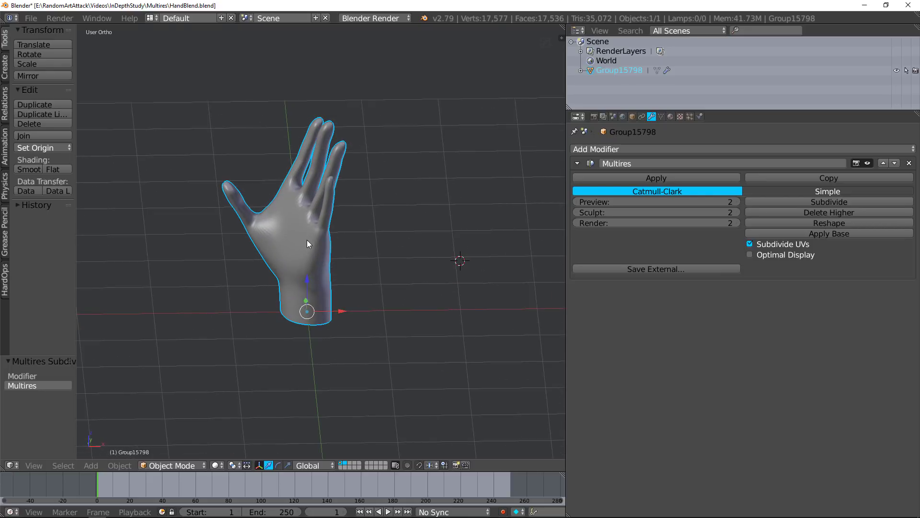
pyautogui.hotkey('shift', 'd')
pyautogui.rightClick(283, 215)
pyautogui.press('m')
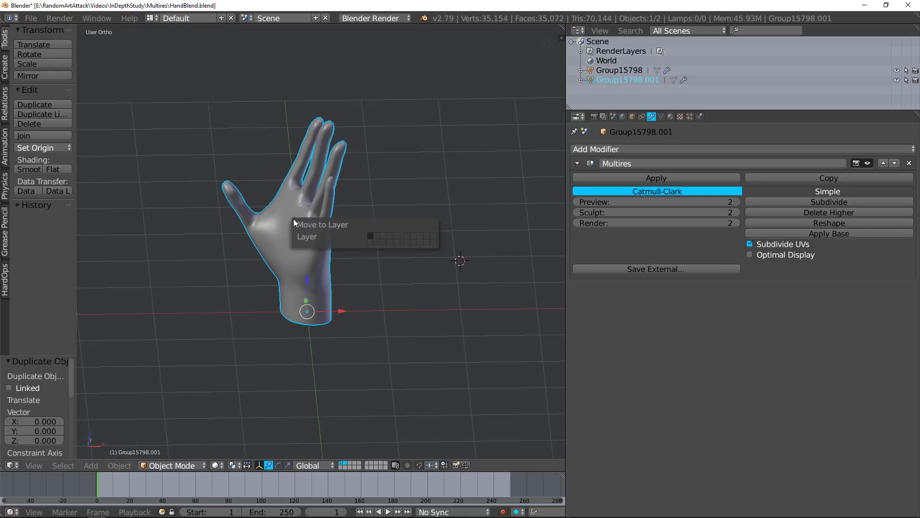
pyautogui.click(379, 239)
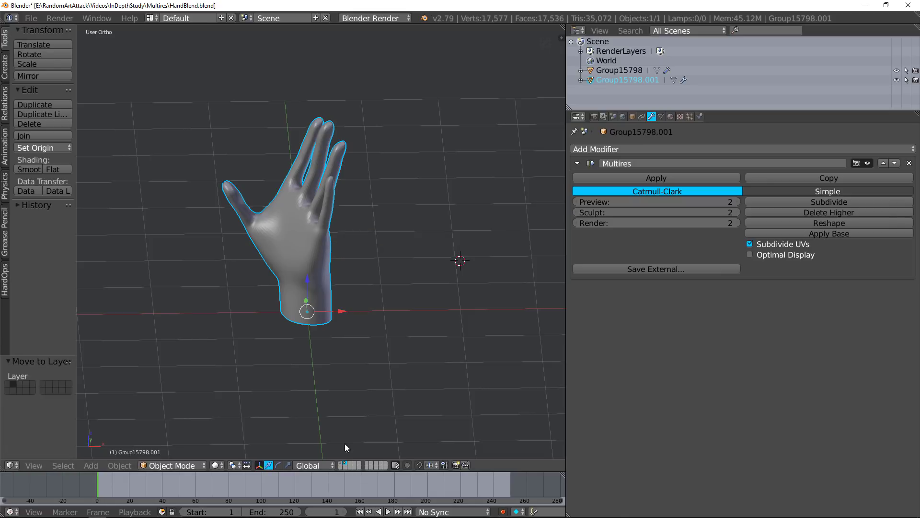
# Edit the duplicate's mesh to spread its fingers, rotating the index and middle fingers away from the ring and little fingers.
pyautogui.moveTo(344, 425); pyautogui.dragTo(325, 244, button='middle')
pyautogui.press('Tab')
pyautogui.press('KP_Decimal')
pyautogui.scroll(-1, 342, 188)
pyautogui.press('a')
pyautogui.press('c')
pyautogui.moveTo(297, 178)
pyautogui.mouseDown()
pyautogui.moveTo(317, 111)
pyautogui.moveTo(309, 60)
pyautogui.moveTo(251, 139)
pyautogui.moveTo(259, 165)
pyautogui.moveTo(298, 194)
pyautogui.moveTo(282, 201)
pyautogui.mouseUp()
pyautogui.press('Escape')
pyautogui.press('r')
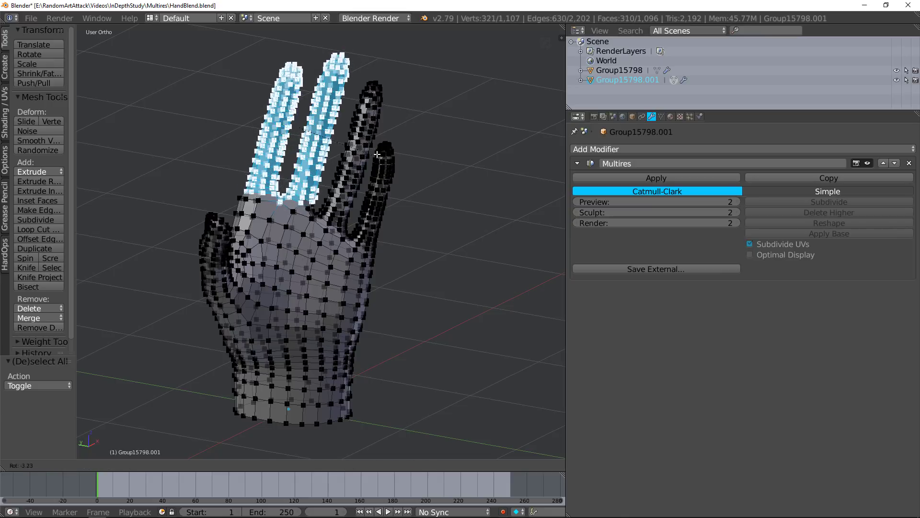
pyautogui.click(352, 123)
pyautogui.press('a')
pyautogui.press('Tab')
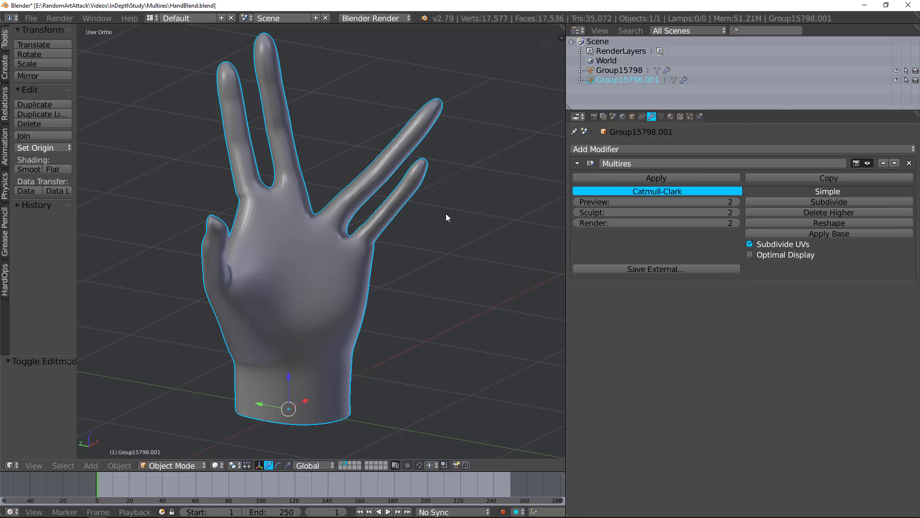
pyautogui.moveTo(334, 195); pyautogui.dragTo(378, 341, button='middle')
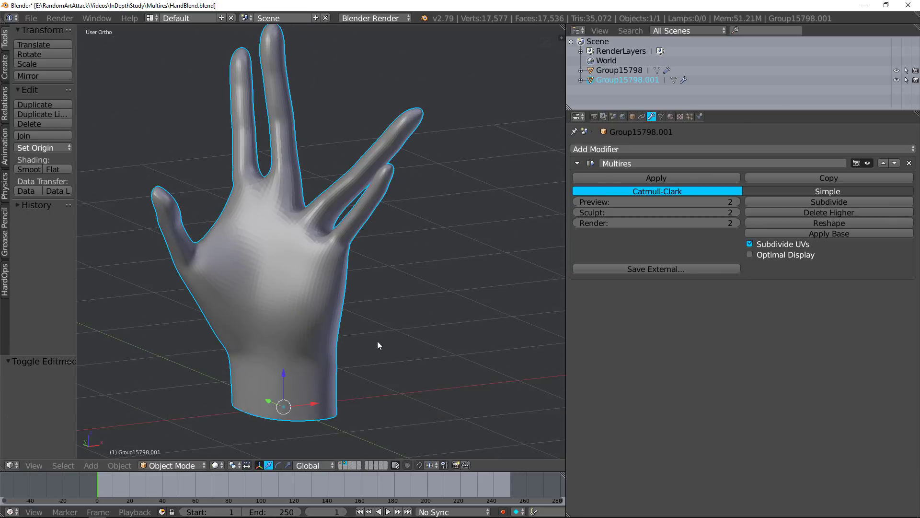
# Show both layers, select the duplicate and the original hand as active, and reshape the original's Multires to the duplicate.
pyautogui.keyDown('shift'); pyautogui.click(344, 463); pyautogui.keyUp('shift')
pyautogui.scroll(-3, 358, 228)
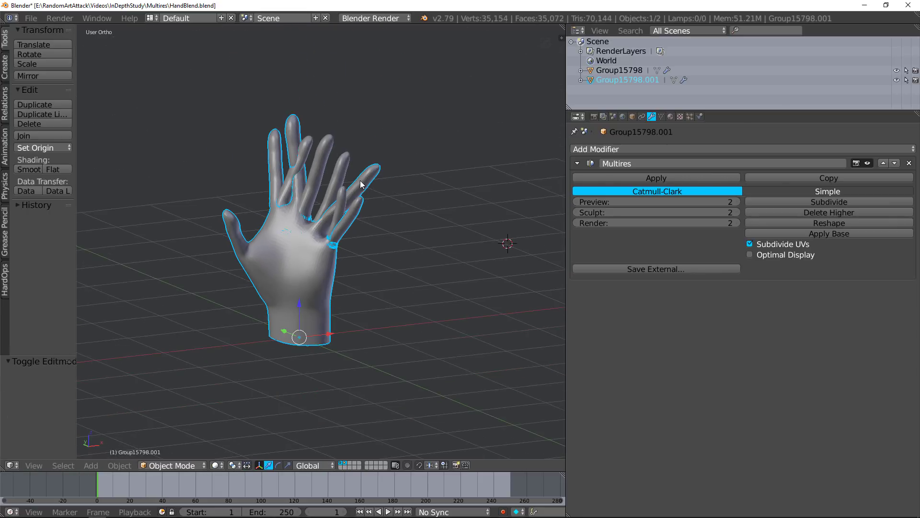
pyautogui.moveTo(366, 181); pyautogui.dragTo(380, 175, button='middle')
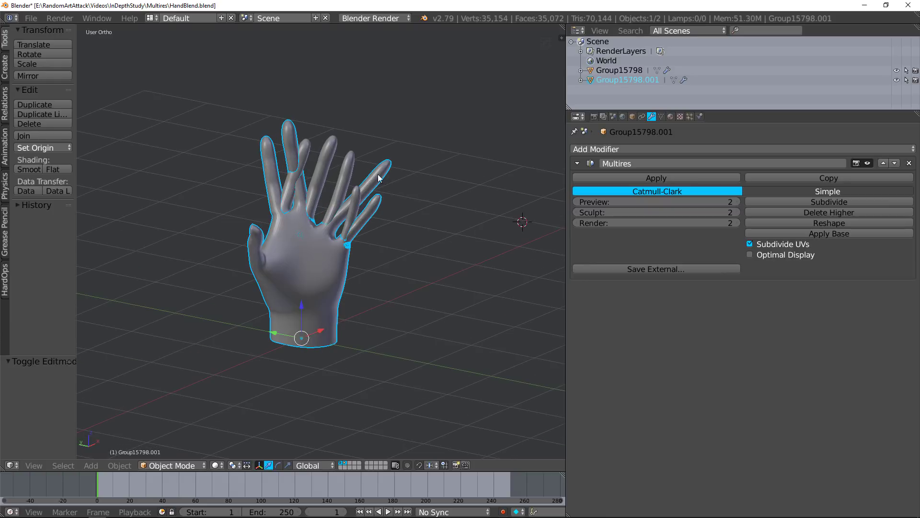
pyautogui.keyDown('shift'); pyautogui.rightClick(346, 164); pyautogui.keyUp('shift')
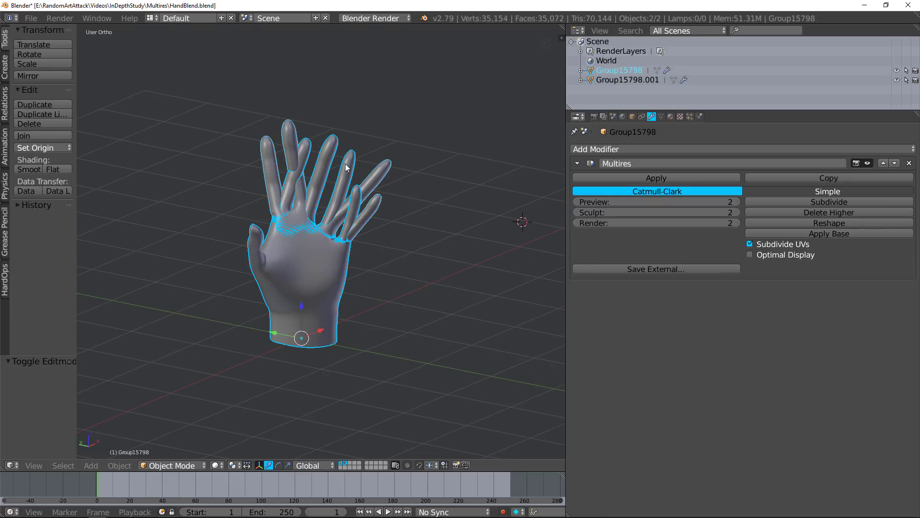
pyautogui.click(805, 223)
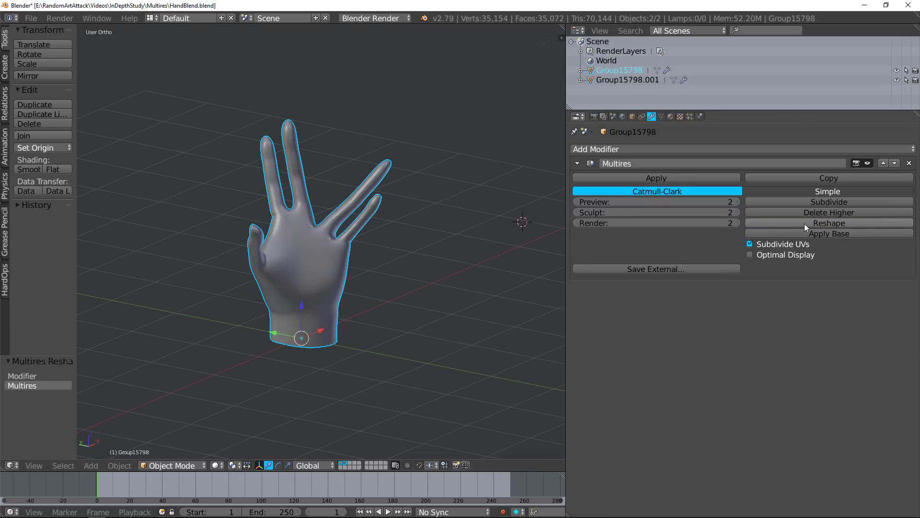
# Display only layer 1 with the reshaped original hand.
pyautogui.click(339, 463)
pyautogui.moveTo(340, 452); pyautogui.dragTo(413, 296, button='middle')
pyautogui.scroll(4, 235, 273)
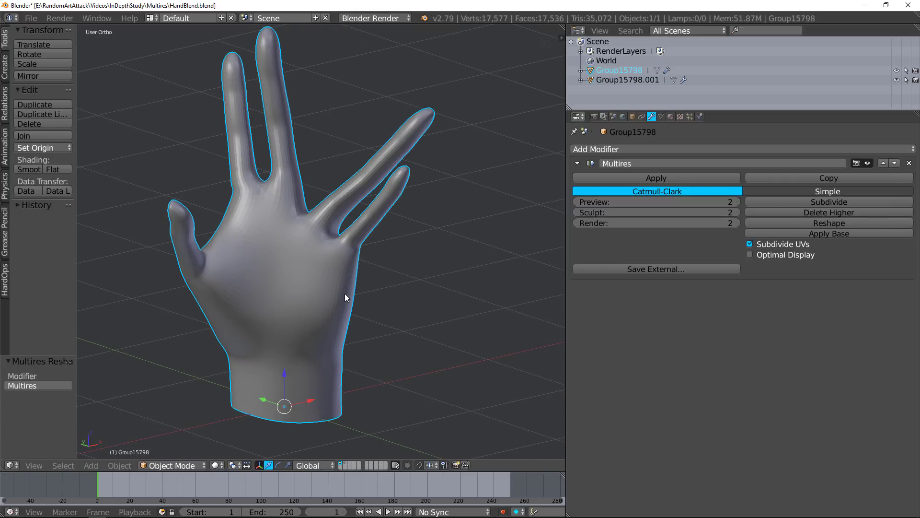
pyautogui.scroll(-3, 345, 293)
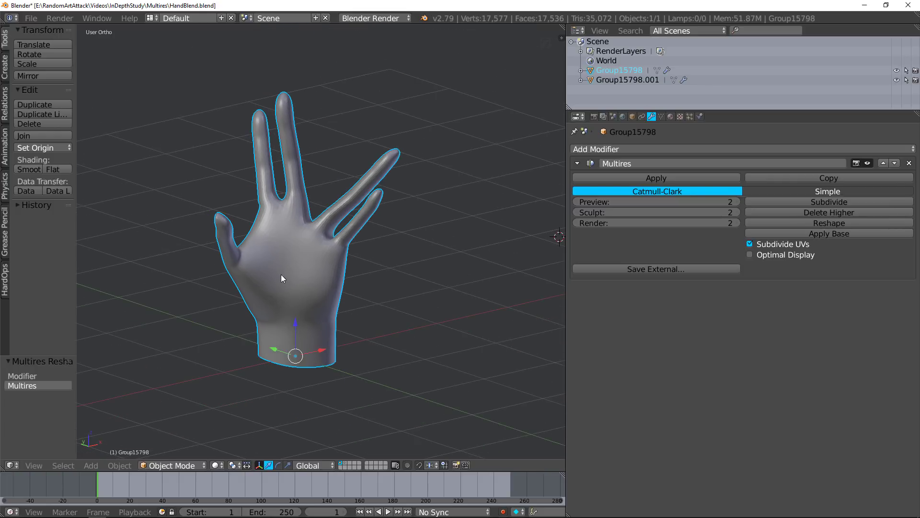
pyautogui.keyDown('shift'); pyautogui.moveTo(288, 290); pyautogui.dragTo(294, 305, button='middle'); pyautogui.keyUp('shift')
# Compare the duplicate on layer 2 with the reshaped hand on layer 1, checking the area between the fingers.
pyautogui.click(345, 463)
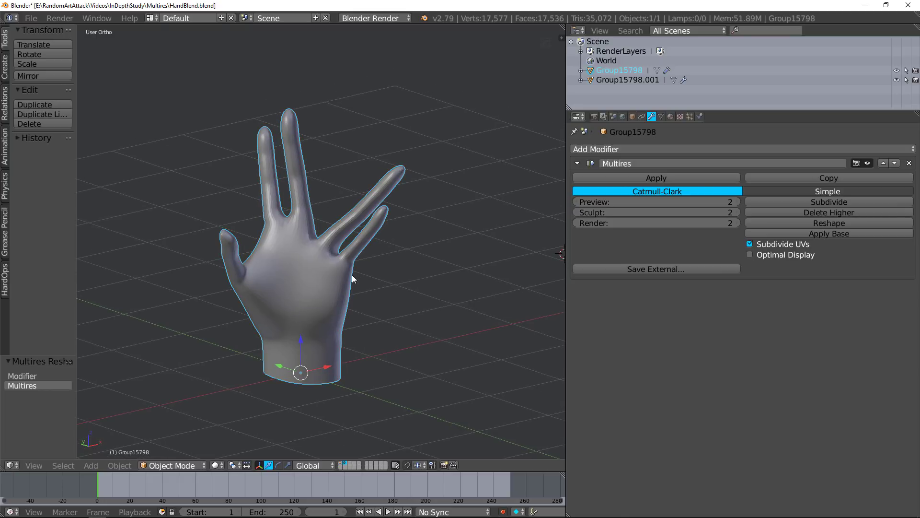
pyautogui.click(341, 464)
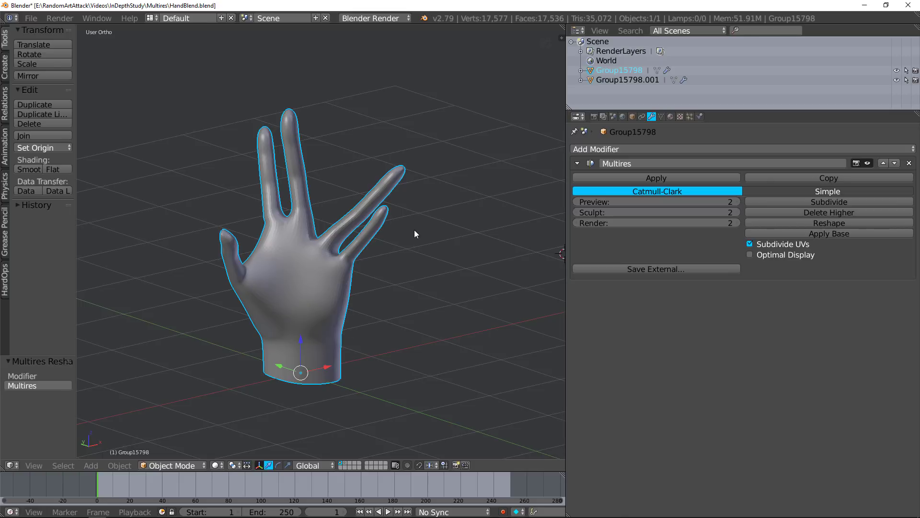
pyautogui.scroll(3, 322, 236)
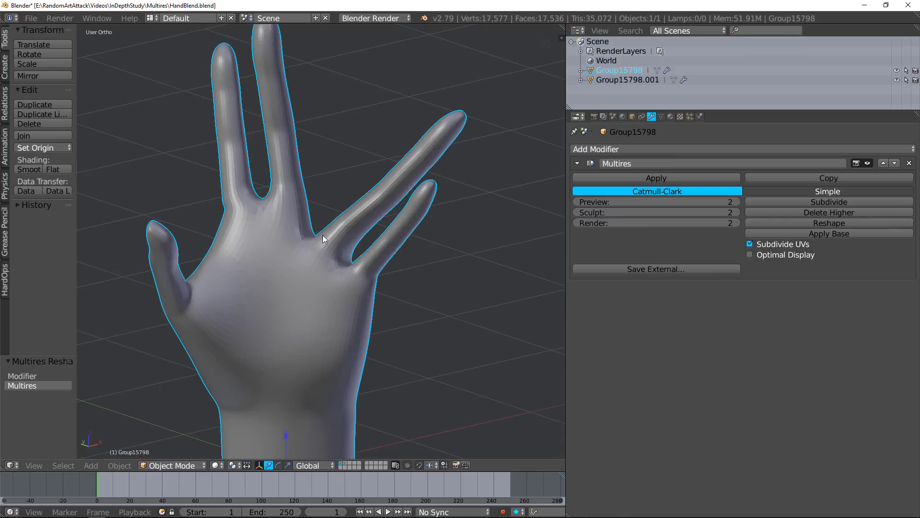
pyautogui.scroll(-3, 323, 235)
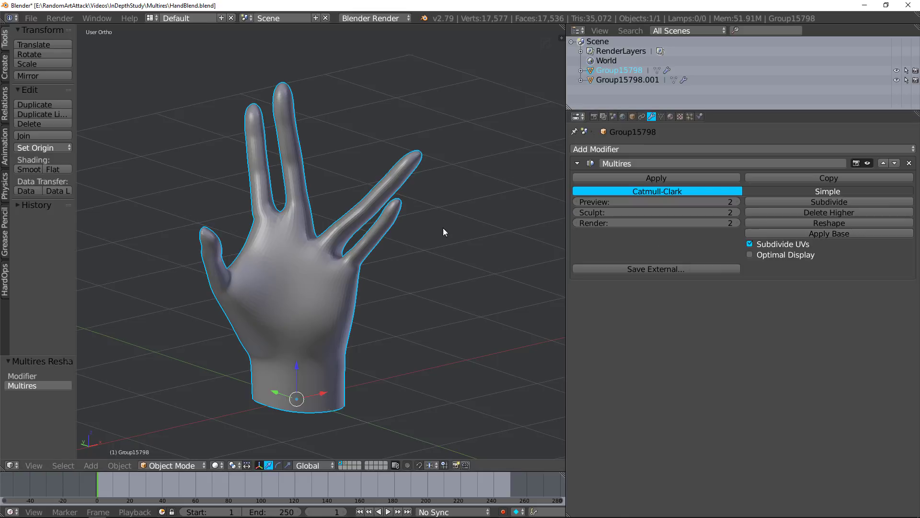
# Switch the reshaped hand to Sculpt Mode and adjust the brush radius to 34 px.
pyautogui.moveTo(446, 230); pyautogui.dragTo(304, 259, button='middle')
pyautogui.click(166, 466)
pyautogui.click(184, 432)
pyautogui.moveTo(269, 374)
pyautogui.mouseDown(button='middle')
pyautogui.moveTo(333, 333)
pyautogui.moveTo(272, 336)
pyautogui.moveTo(313, 305)
pyautogui.mouseUp(button='middle')
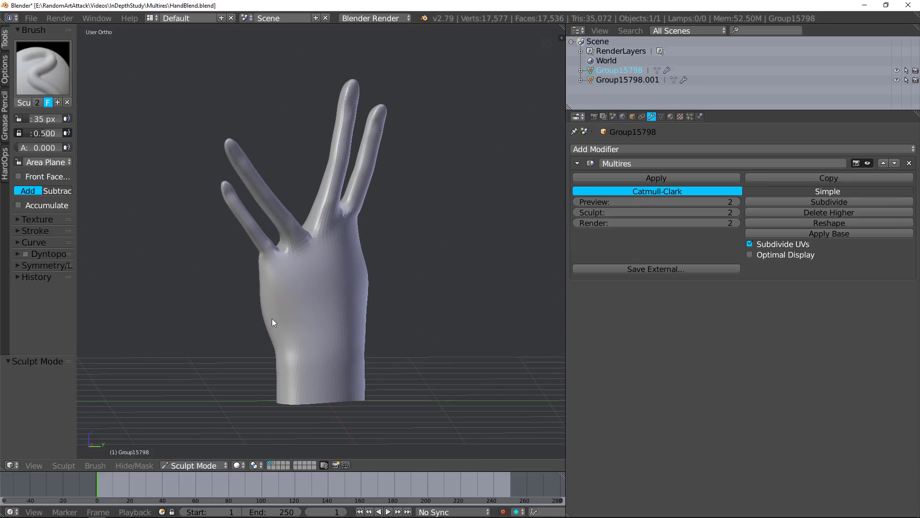
pyautogui.press('[')
pyautogui.press('[')
pyautogui.press(']')
pyautogui.press(']')
# Sculpt raised knuckles and tendon ridges across the back of the hand, including a ridge from the thumb's base toward the wrist.
pyautogui.moveTo(303, 252); pyautogui.dragTo(321, 335)
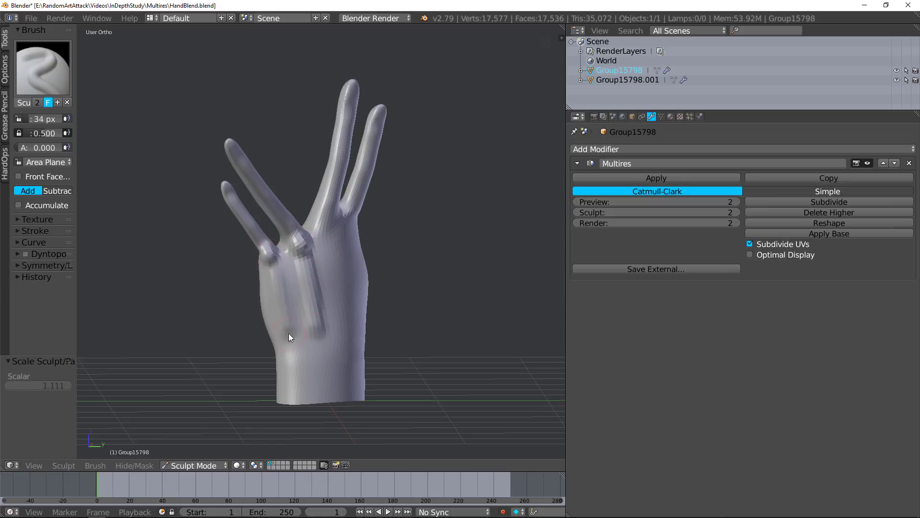
pyautogui.moveTo(295, 313); pyautogui.dragTo(340, 220, button='middle')
pyautogui.moveTo(338, 223); pyautogui.dragTo(335, 302)
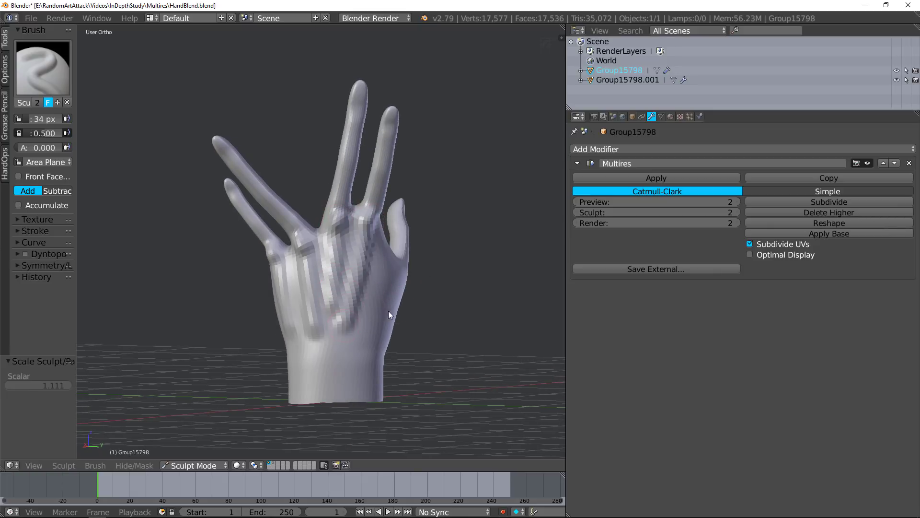
pyautogui.moveTo(410, 306); pyautogui.dragTo(400, 286, button='middle')
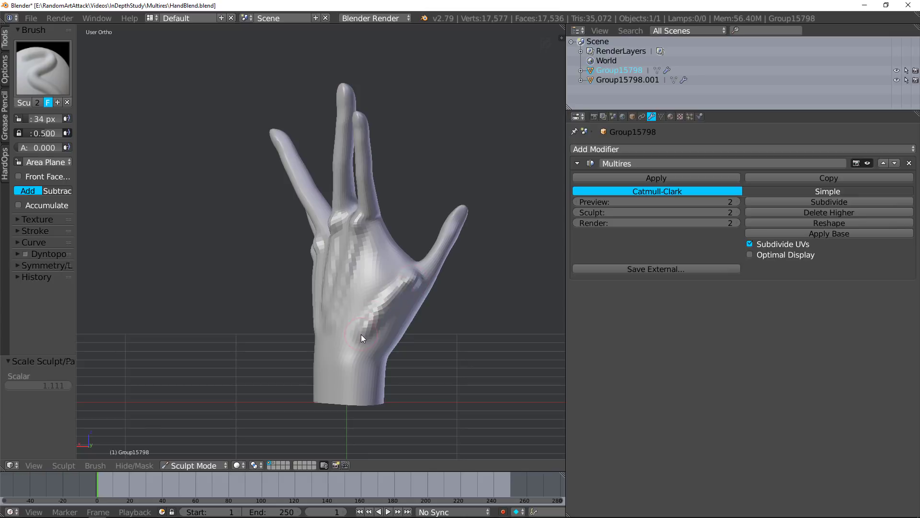
pyautogui.moveTo(362, 334); pyautogui.dragTo(486, 315, button='middle')
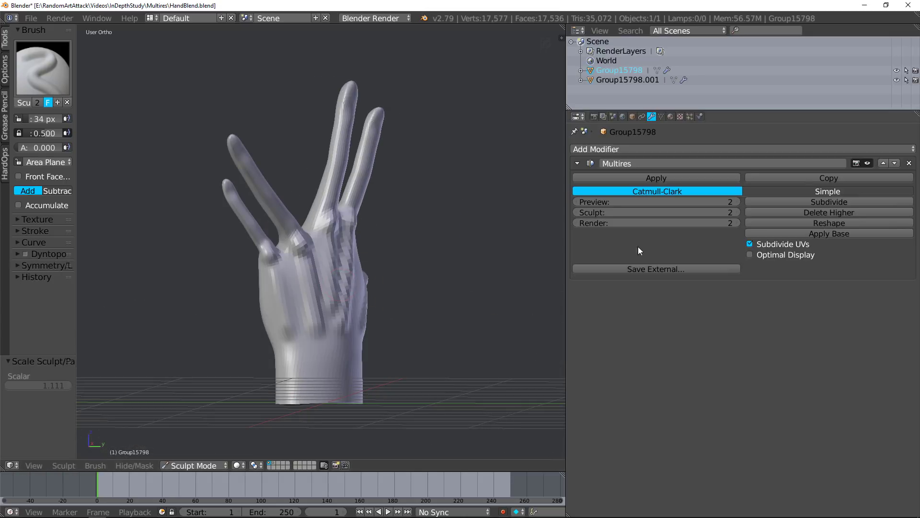
# Return the sculpted hand to Object Mode and apply the Multires modifier's sculpted shape to its base mesh.
pyautogui.click(819, 224)
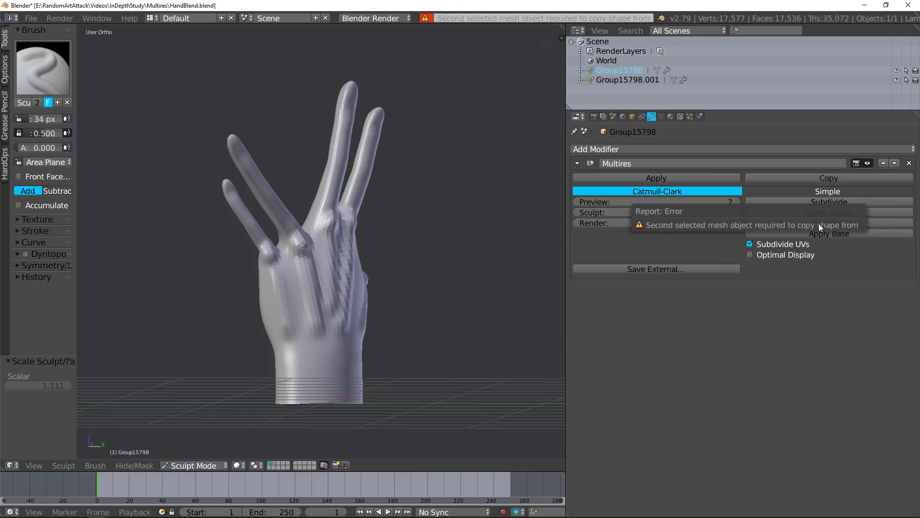
pyautogui.click(206, 466)
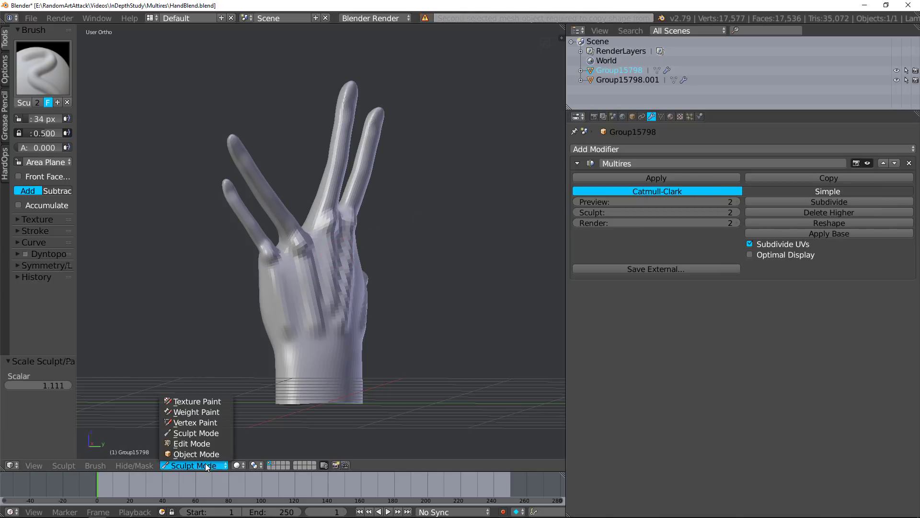
pyautogui.click(209, 452)
pyautogui.click(819, 224)
pyautogui.click(840, 235)
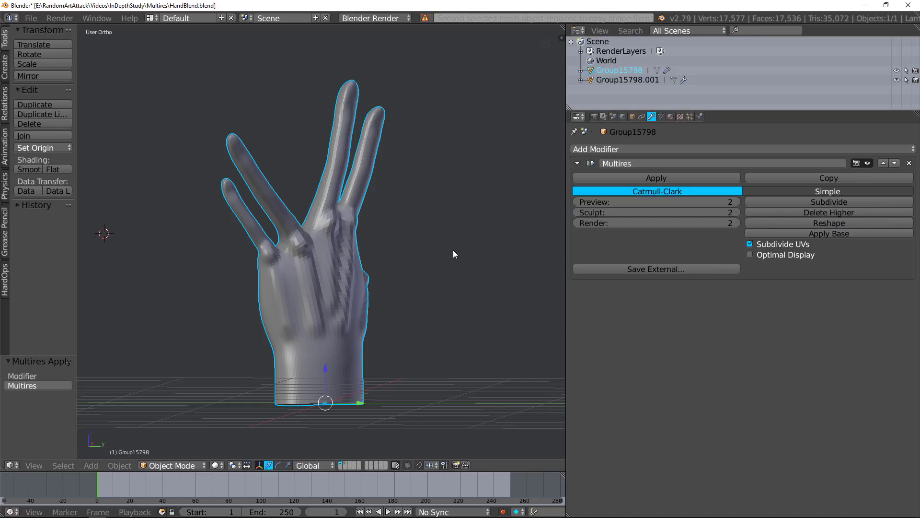
# Examine the hand's base mesh in Edit Mode with nothing selected, checking the knuckles and back, and return to Object Mode.
pyautogui.press('Tab')
pyautogui.press('a')
pyautogui.scroll(5, 422, 252)
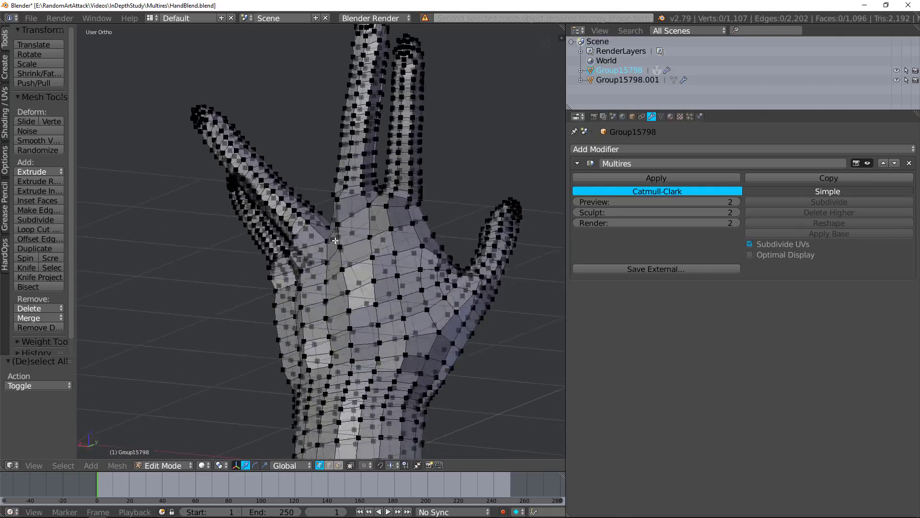
pyautogui.moveTo(322, 223); pyautogui.dragTo(288, 253, button='middle')
pyautogui.click(339, 465)
pyautogui.moveTo(396, 234); pyautogui.dragTo(370, 277, button='middle')
pyautogui.moveTo(438, 277); pyautogui.dragTo(234, 251, button='middle')
pyautogui.moveTo(353, 261); pyautogui.dragTo(316, 256, button='middle')
pyautogui.scroll(-3, 321, 272)
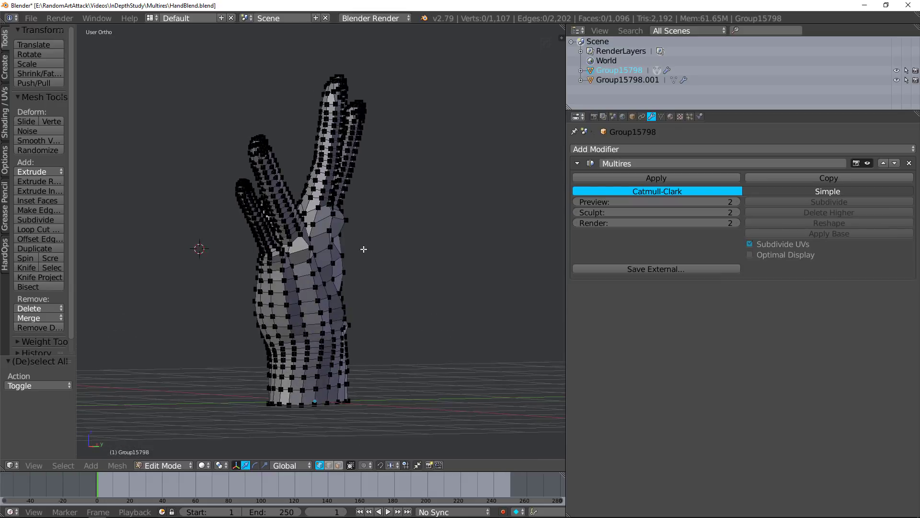
pyautogui.moveTo(359, 250); pyautogui.dragTo(365, 255, button='middle')
pyautogui.press('Tab')
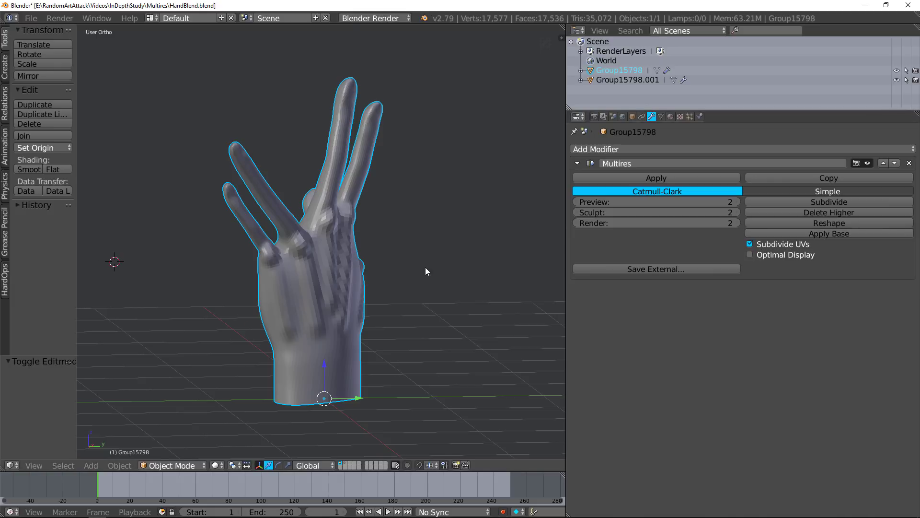
# Enable Optimal Display on the Multires modifier and check the hand's knuckles and fingers from several angles.
pyautogui.moveTo(423, 267); pyautogui.dragTo(357, 272, button='middle')
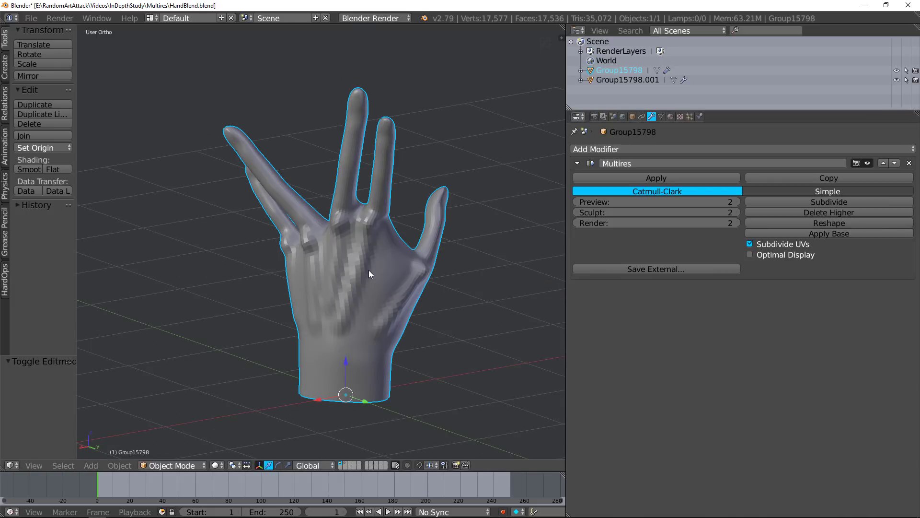
pyautogui.moveTo(455, 261)
pyautogui.mouseDown(button='middle')
pyautogui.moveTo(347, 247)
pyautogui.moveTo(446, 253)
pyautogui.mouseUp(button='middle')
pyautogui.click(773, 256)
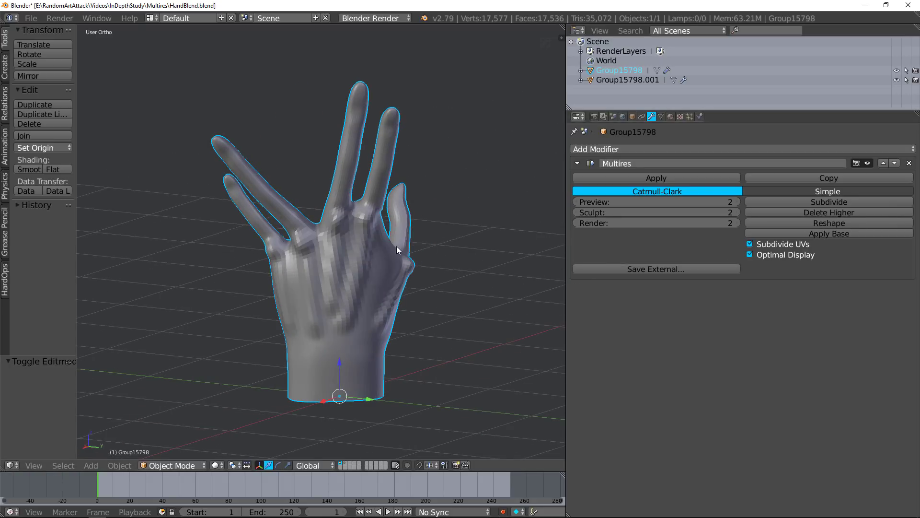
pyautogui.moveTo(369, 245); pyautogui.dragTo(353, 205, button='middle')
pyautogui.scroll(5, 401, 248)
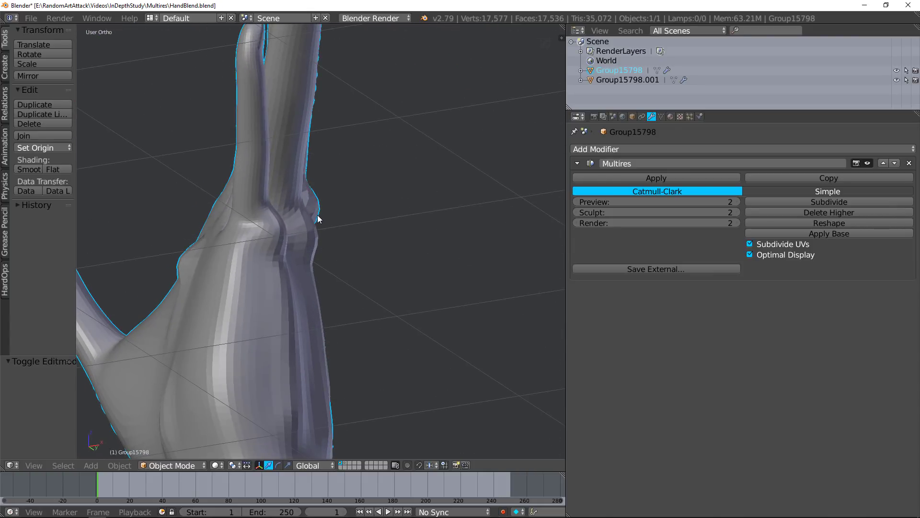
pyautogui.moveTo(309, 175); pyautogui.dragTo(311, 194, button='middle')
pyautogui.scroll(-6, 214, 201)
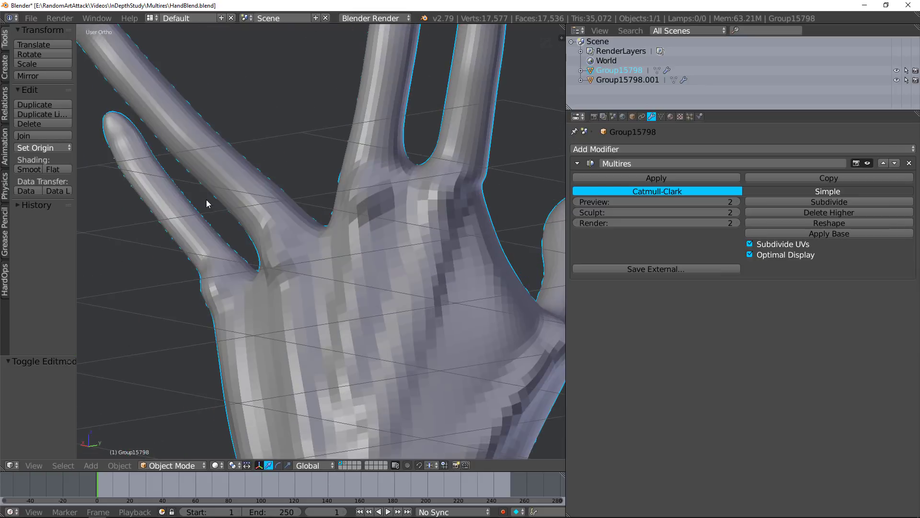
pyautogui.moveTo(214, 202); pyautogui.dragTo(365, 258, button='middle')
pyautogui.scroll(3, 366, 258)
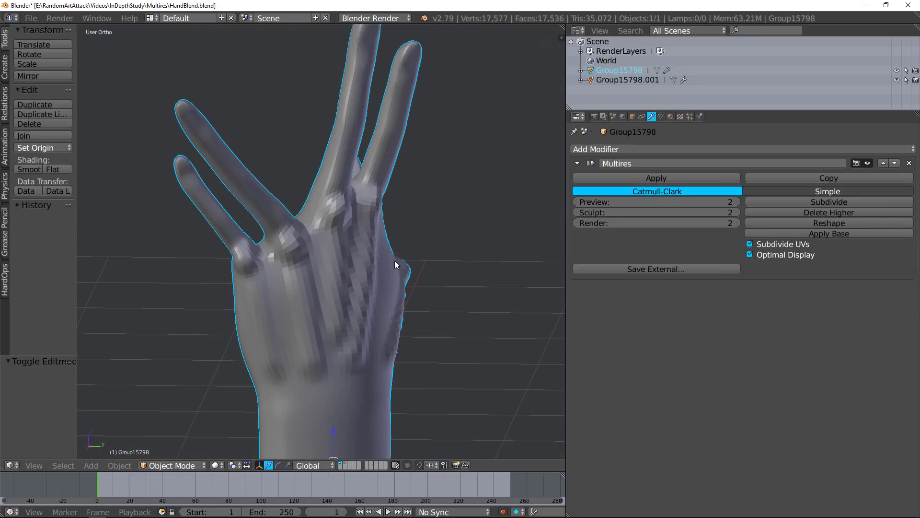
# Open the Multires modifier's external save dialog and leave it without saving.
pyautogui.click(621, 269)
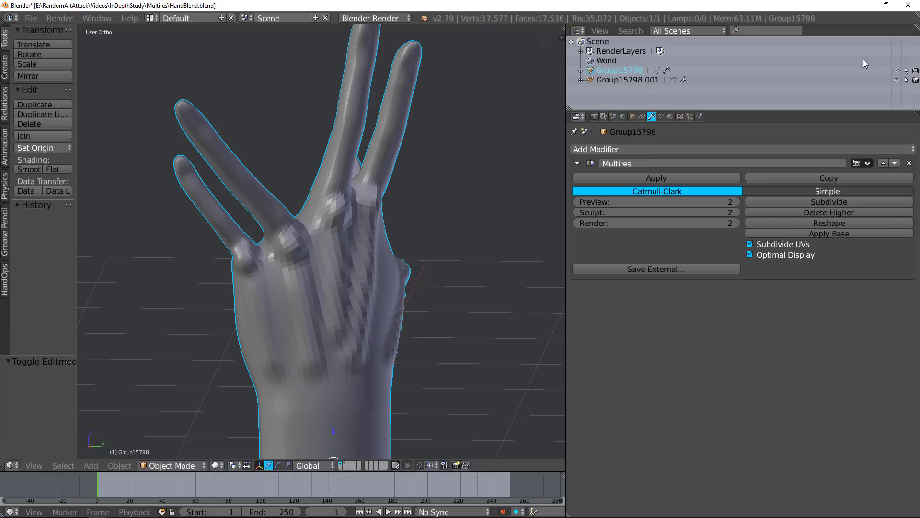
pyautogui.click(873, 54)
pyautogui.scroll(-3, 428, 233)
pyautogui.moveTo(429, 233); pyautogui.dragTo(479, 250, button='middle')
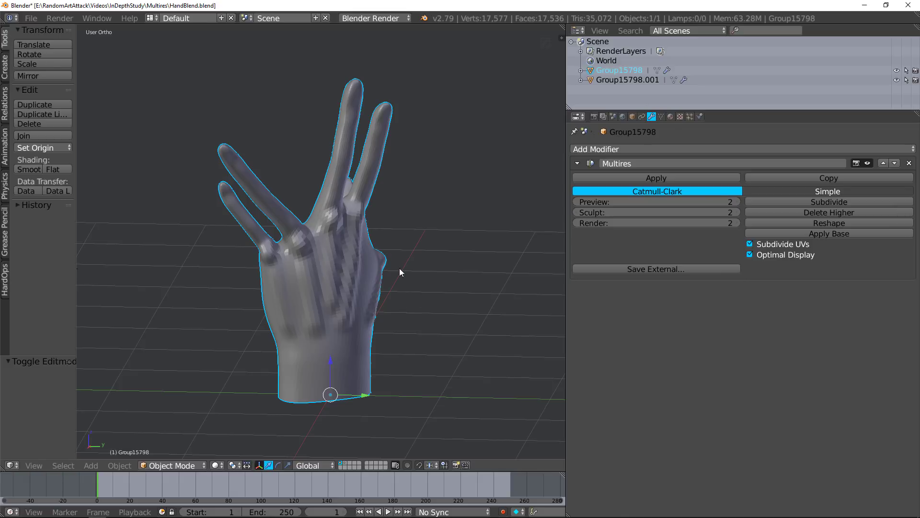
pyautogui.moveTo(413, 255); pyautogui.dragTo(414, 262, button='middle')
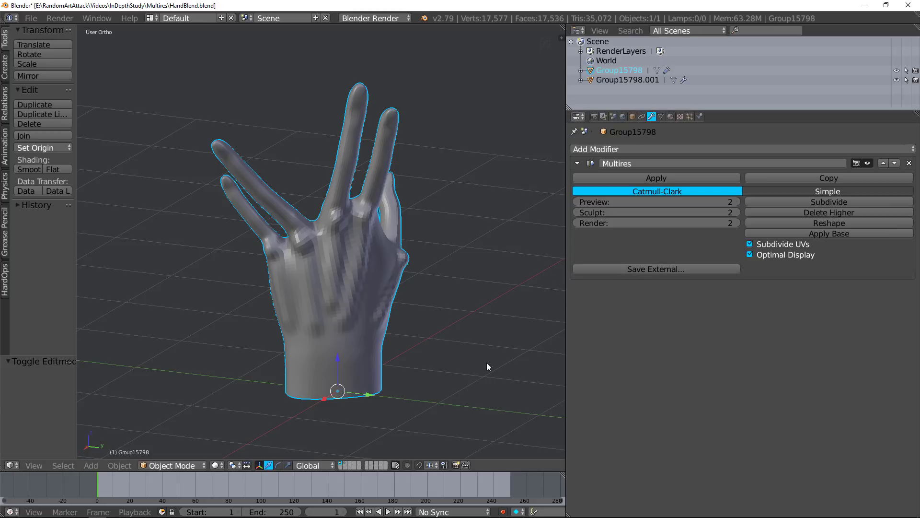
pyautogui.moveTo(433, 287); pyautogui.dragTo(302, 272, button='middle')
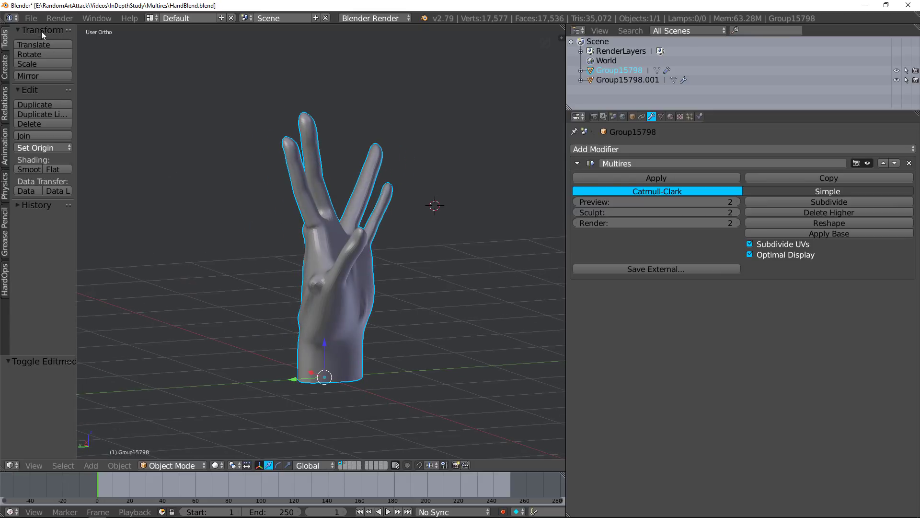
# Reopen the saved HandBlend.blend file, discarding the current changes.
pyautogui.click(31, 18)
pyautogui.moveTo(63, 49)
pyautogui.click(204, 49)
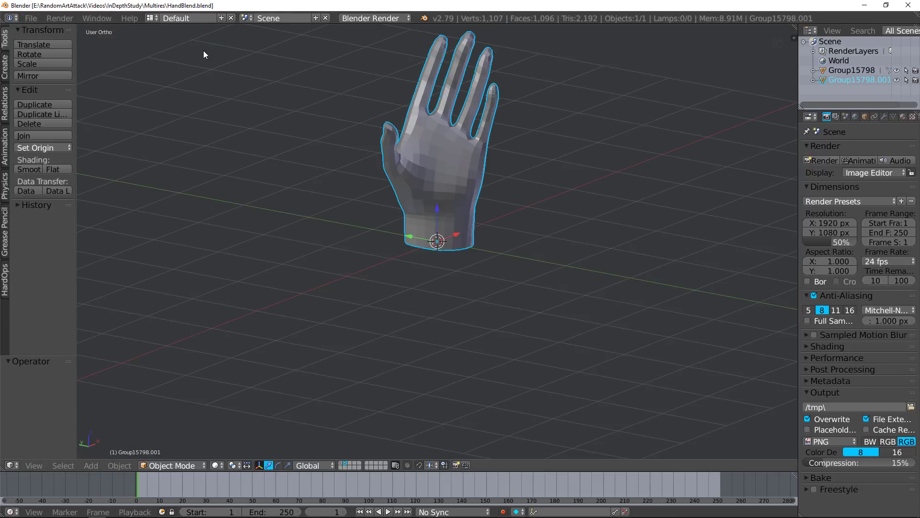
pyautogui.moveTo(394, 149); pyautogui.dragTo(382, 235, button='middle')
pyautogui.scroll(3, 326, 217)
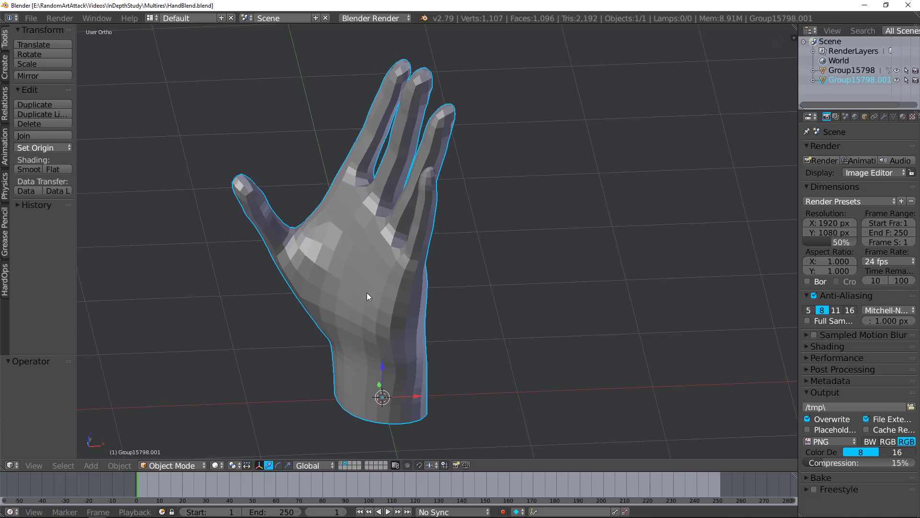
# Add a Multiresolution modifier to the selected hand, widen the modifier settings area, and subdivide three times.
pyautogui.click(884, 118)
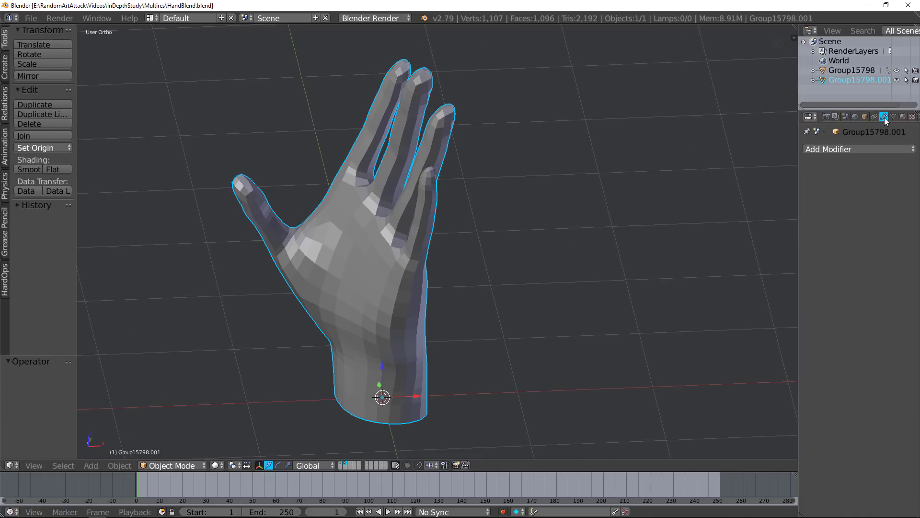
pyautogui.click(840, 147)
pyautogui.click(692, 255)
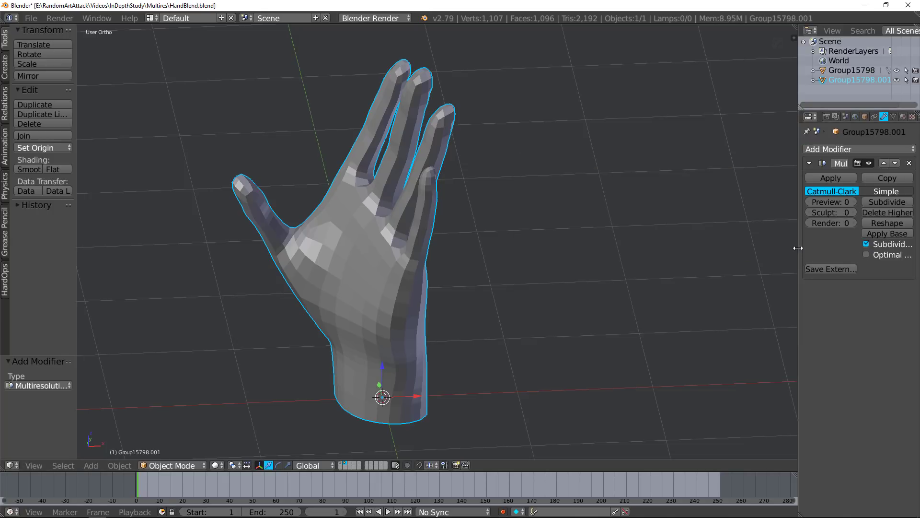
pyautogui.moveTo(799, 248); pyautogui.dragTo(696, 239)
pyautogui.click(843, 201)
pyautogui.click(844, 202)
pyautogui.click(842, 201)
# Set the Multires Preview and Render levels to 0, leaving the Sculpt level at 3.
pyautogui.click(705, 201)
pyautogui.click(705, 202)
pyautogui.click(705, 201)
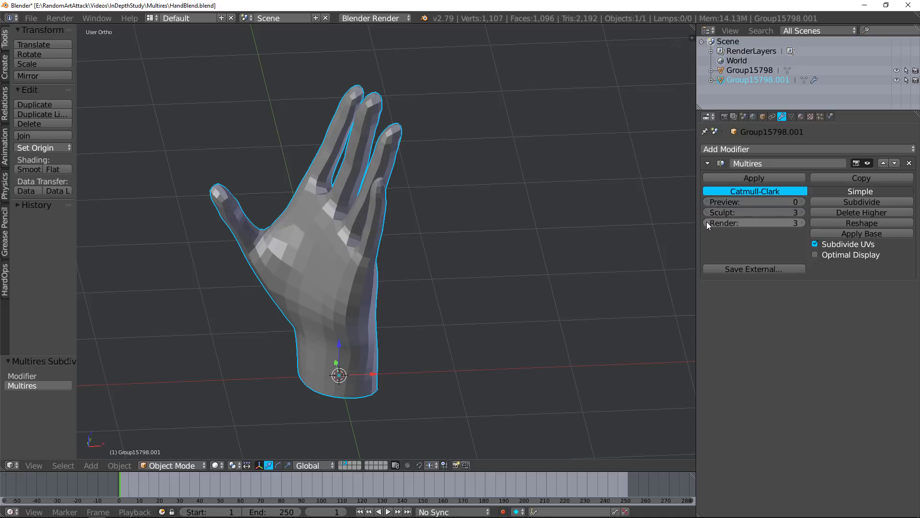
pyautogui.moveTo(707, 222); pyautogui.dragTo(680, 221)
pyautogui.moveTo(661, 205); pyautogui.dragTo(599, 207, button='middle')
# Switch the subdivided hand to Sculpt Mode with the back of the hand in view.
pyautogui.click(158, 464)
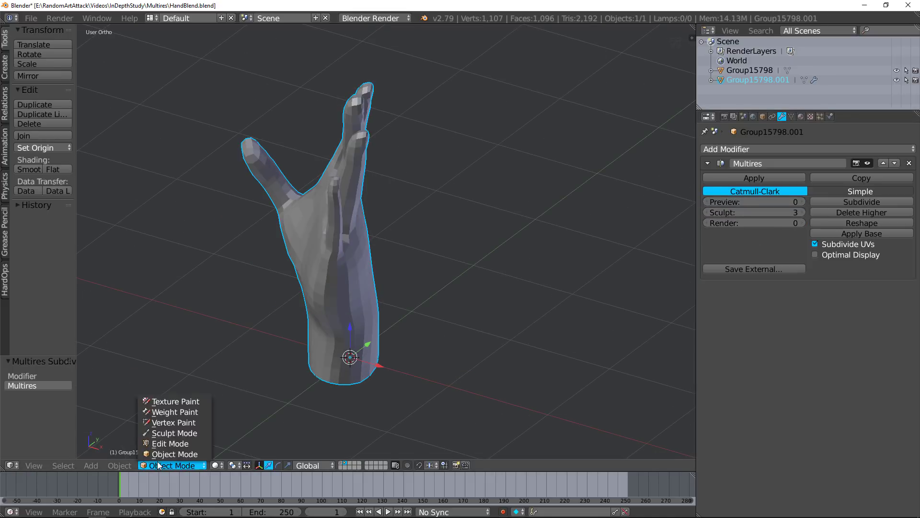
pyautogui.click(177, 434)
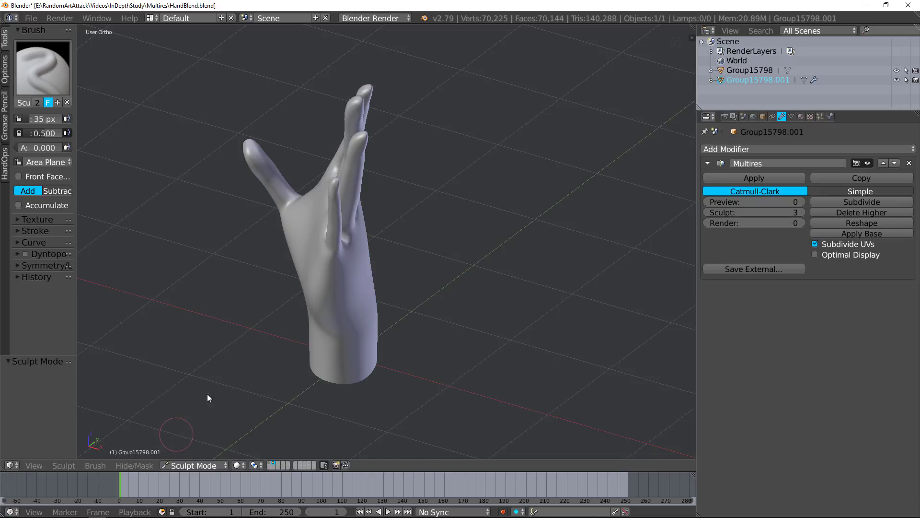
pyautogui.moveTo(248, 356); pyautogui.dragTo(221, 286, button='middle')
pyautogui.scroll(4, 310, 267)
pyautogui.moveTo(310, 267); pyautogui.dragTo(297, 290, button='middle')
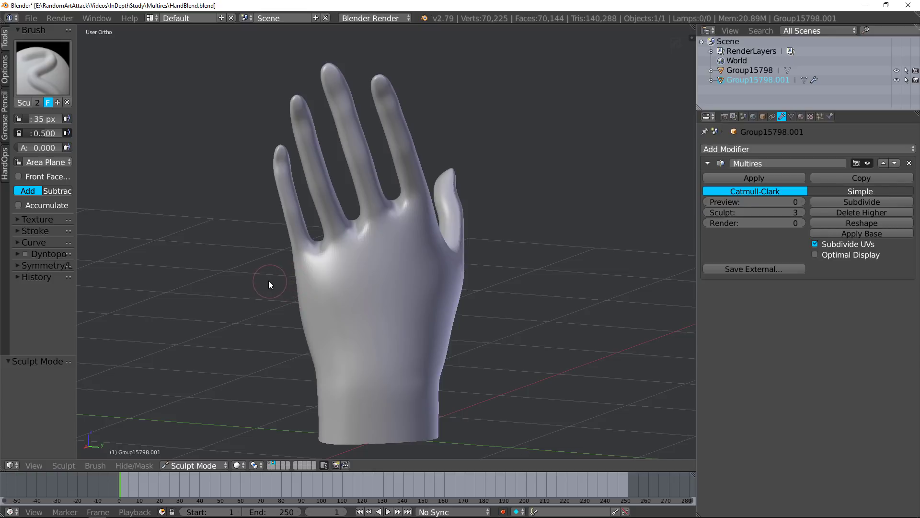
# Sculpt raised knuckles below the four fingers with tendon ridges running toward the wrist, undoing the first test stroke.
pyautogui.scroll(4, 268, 283)
pyautogui.moveTo(226, 264); pyautogui.dragTo(231, 267)
pyautogui.hotkey('ctrl', 'z')
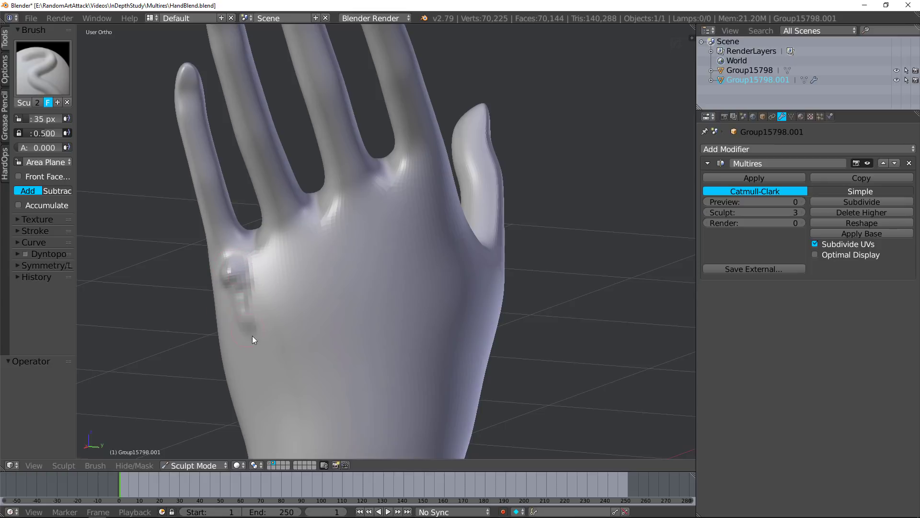
pyautogui.moveTo(258, 341); pyautogui.dragTo(290, 396)
pyautogui.moveTo(288, 268); pyautogui.dragTo(338, 395)
pyautogui.moveTo(357, 212); pyautogui.dragTo(397, 371)
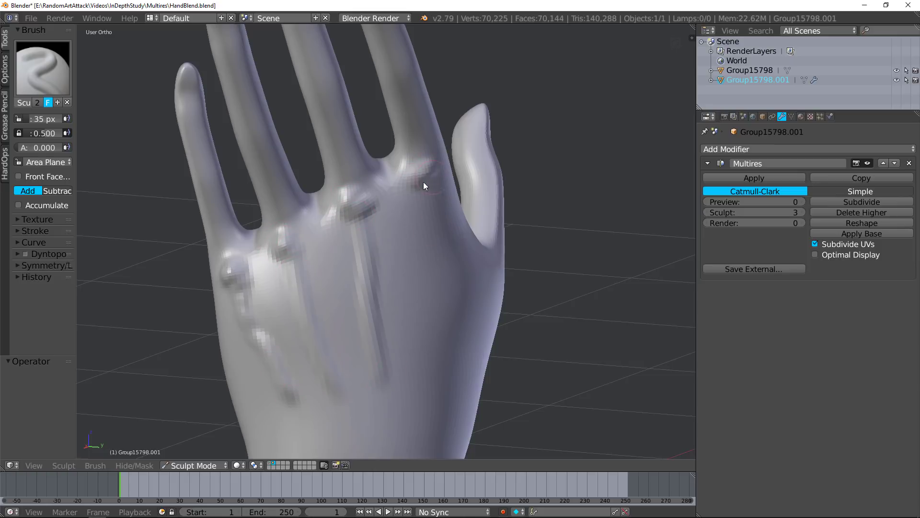
pyautogui.moveTo(428, 188)
pyautogui.mouseDown()
pyautogui.moveTo(420, 275)
pyautogui.moveTo(431, 375)
pyautogui.mouseUp()
# Sculpt the thumb's knuckle and ridge, and strengthen the tendon ridges on the back of the hand.
pyautogui.scroll(-4, 527, 303)
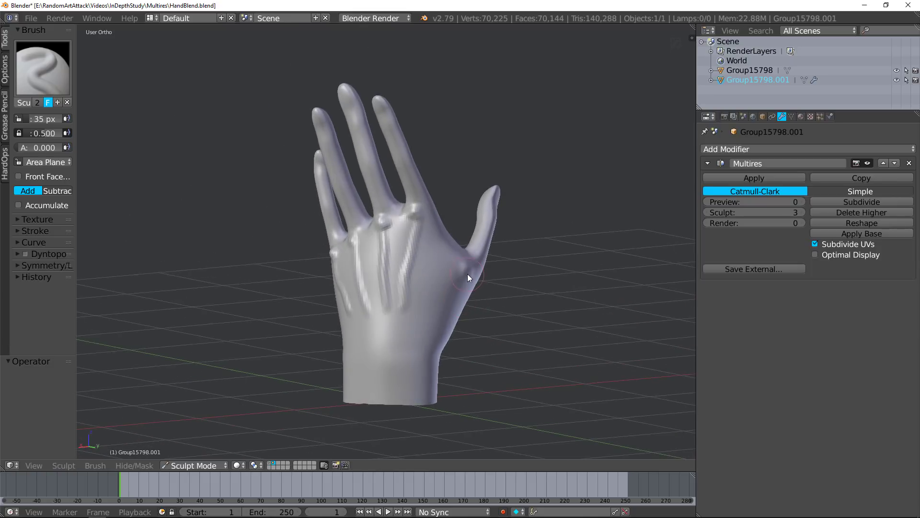
pyautogui.moveTo(417, 222); pyautogui.dragTo(400, 307)
pyautogui.moveTo(379, 228); pyautogui.dragTo(368, 311)
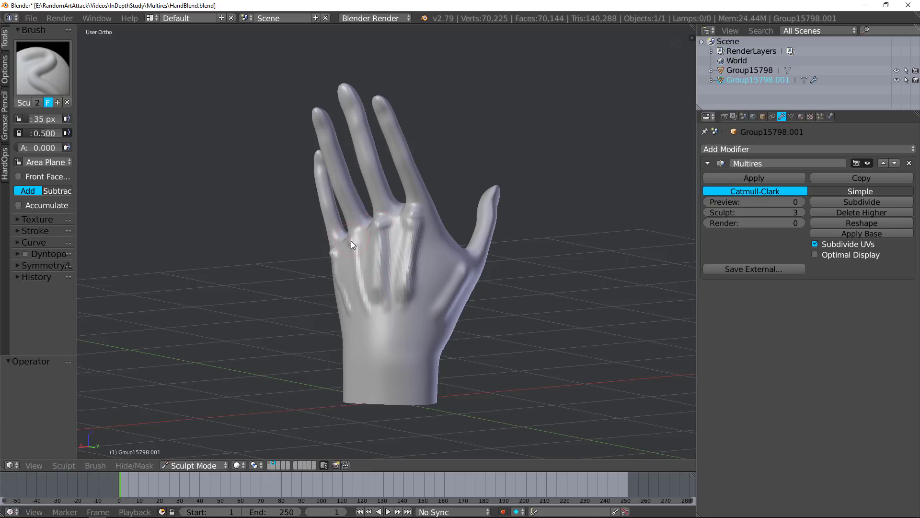
pyautogui.moveTo(332, 256); pyautogui.dragTo(326, 303)
pyautogui.moveTo(326, 303); pyautogui.dragTo(325, 269, button='middle')
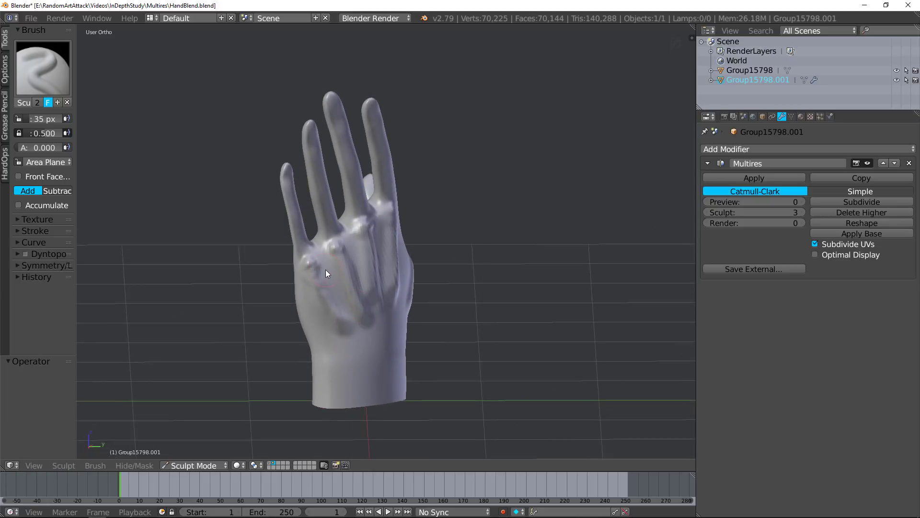
# Sculpt raised joint bumps along the backs of the four fingers.
pyautogui.moveTo(301, 242); pyautogui.dragTo(299, 231)
pyautogui.moveTo(299, 231); pyautogui.dragTo(231, 216, button='middle')
pyautogui.scroll(3, 258, 221)
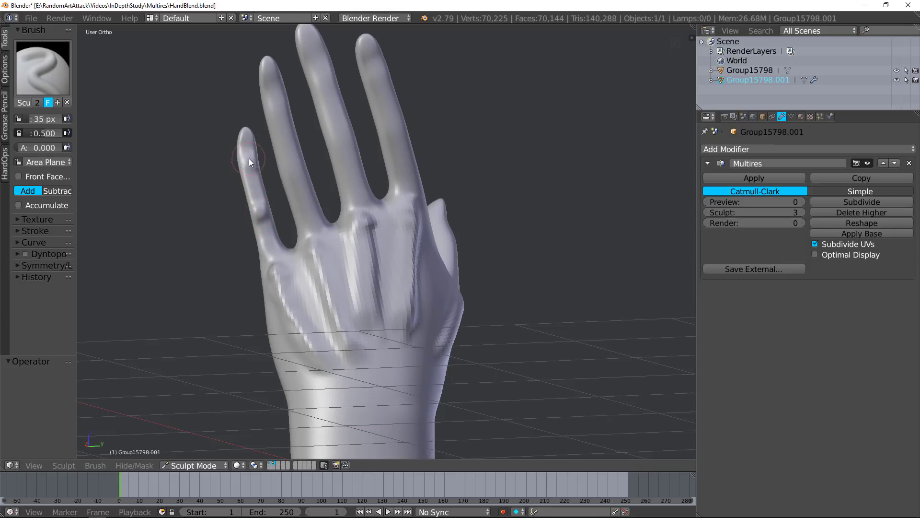
pyautogui.click(295, 183)
pyautogui.click(320, 108)
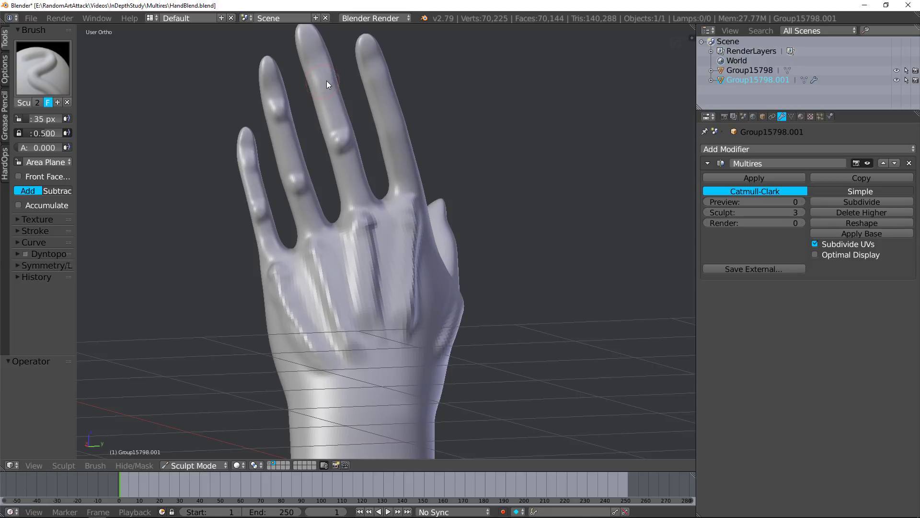
pyautogui.click(381, 84)
pyautogui.moveTo(403, 127); pyautogui.dragTo(455, 265, button='middle')
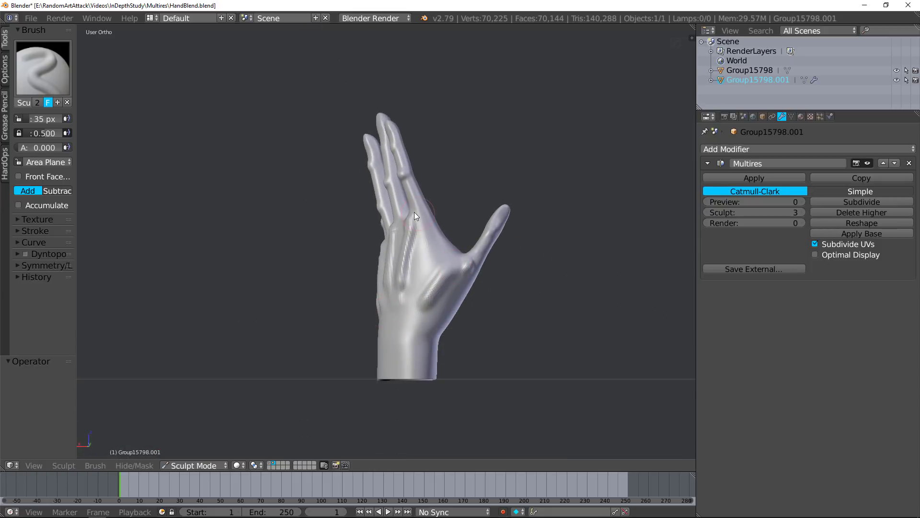
# Look over the sculpted knuckles and tendon ridges, and switch the hand from Sculpt Mode to Object Mode.
pyautogui.moveTo(410, 209); pyautogui.dragTo(435, 204, button='middle')
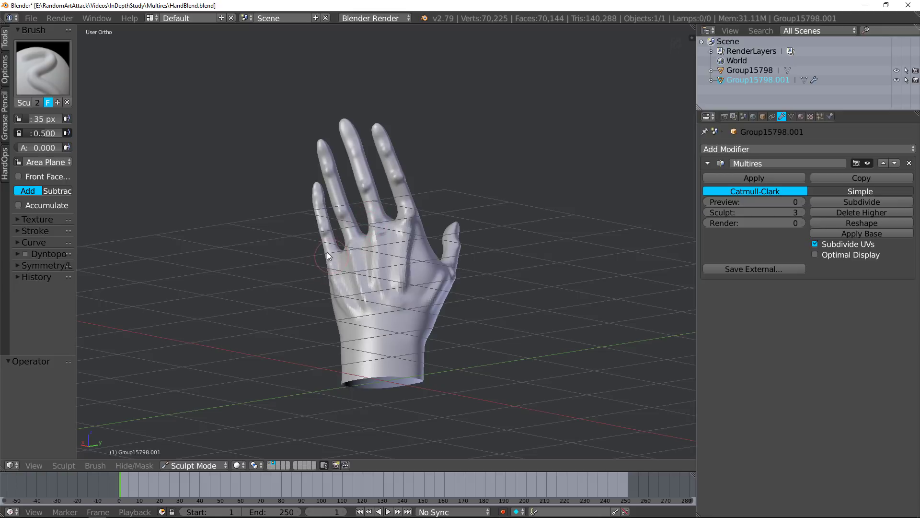
pyautogui.moveTo(328, 252); pyautogui.dragTo(347, 280, button='middle')
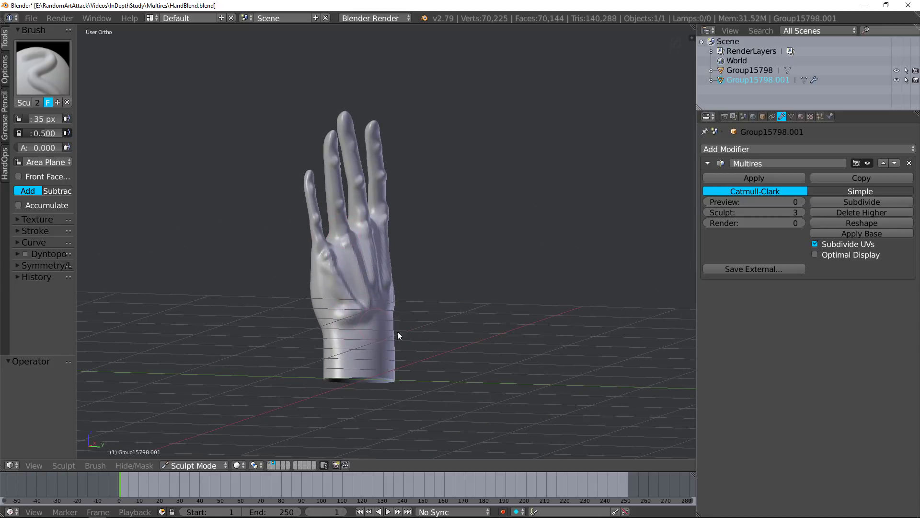
pyautogui.moveTo(417, 331); pyautogui.dragTo(353, 299, button='middle')
pyautogui.scroll(2, 361, 317)
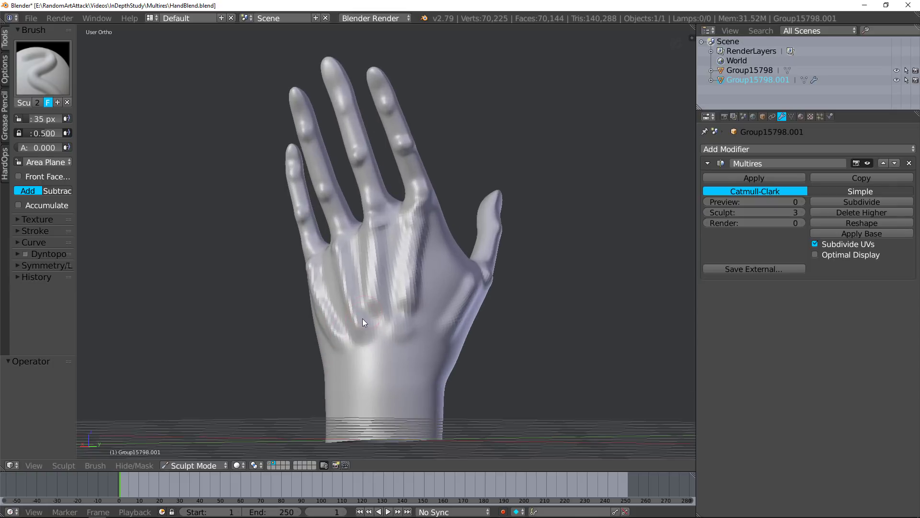
pyautogui.press('Tab')
pyautogui.press('Tab')
pyautogui.click(215, 465)
pyautogui.click(213, 455)
pyautogui.moveTo(205, 389); pyautogui.dragTo(411, 320, button='middle')
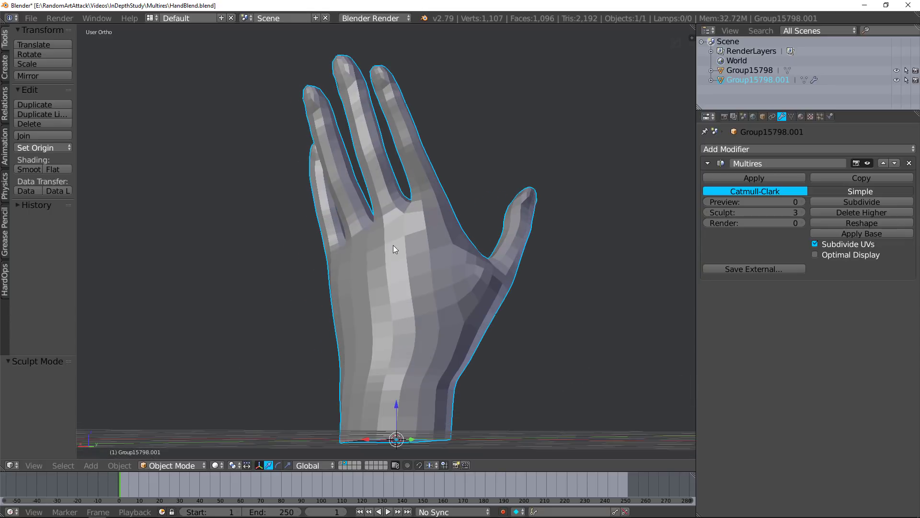
# Apply the sculpted shape to the hand's base mesh with Apply Base and inspect the low-poly result.
pyautogui.scroll(-3, 369, 230)
pyautogui.moveTo(368, 230); pyautogui.dragTo(368, 215, button='middle')
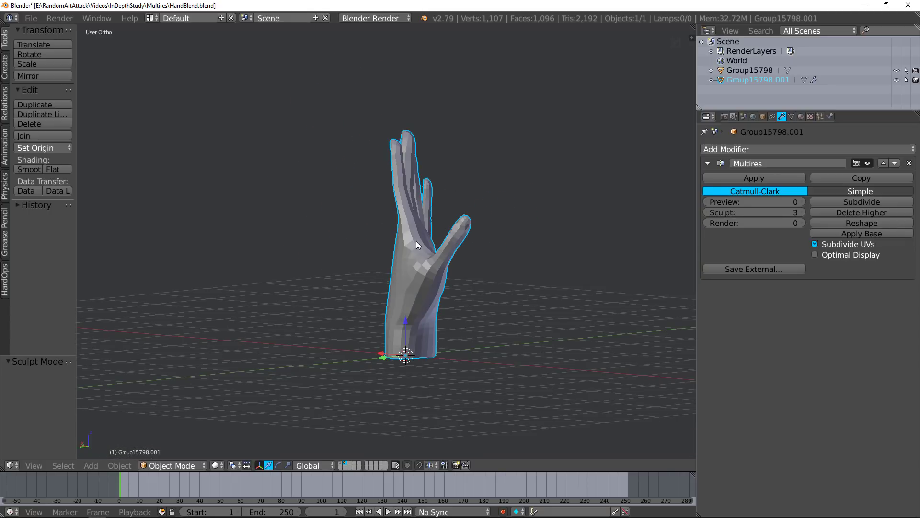
pyautogui.press('KP_1')
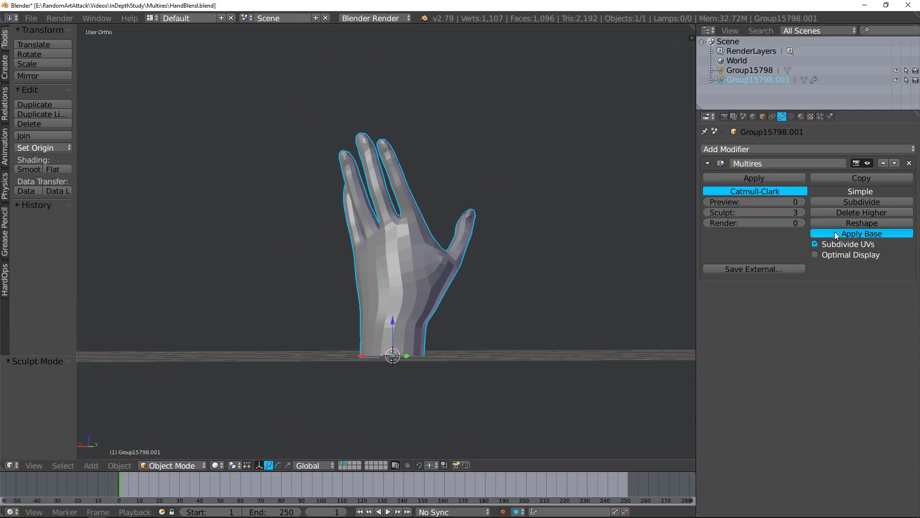
pyautogui.click(835, 234)
pyautogui.moveTo(598, 215); pyautogui.dragTo(479, 220, button='middle')
pyautogui.scroll(3, 417, 227)
pyautogui.moveTo(418, 227); pyautogui.dragTo(510, 227, button='middle')
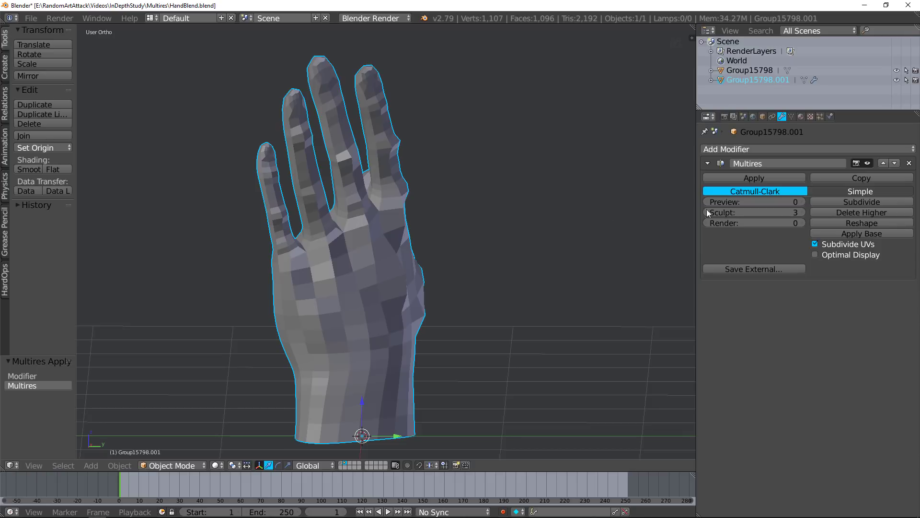
pyautogui.moveTo(483, 223); pyautogui.dragTo(388, 228, button='middle')
# Set the Multires modifier's Preview level to 3 and inspect the detailed hand from several sides.
pyautogui.moveTo(718, 202); pyautogui.dragTo(767, 202)
pyautogui.moveTo(697, 233); pyautogui.dragTo(432, 263, button='middle')
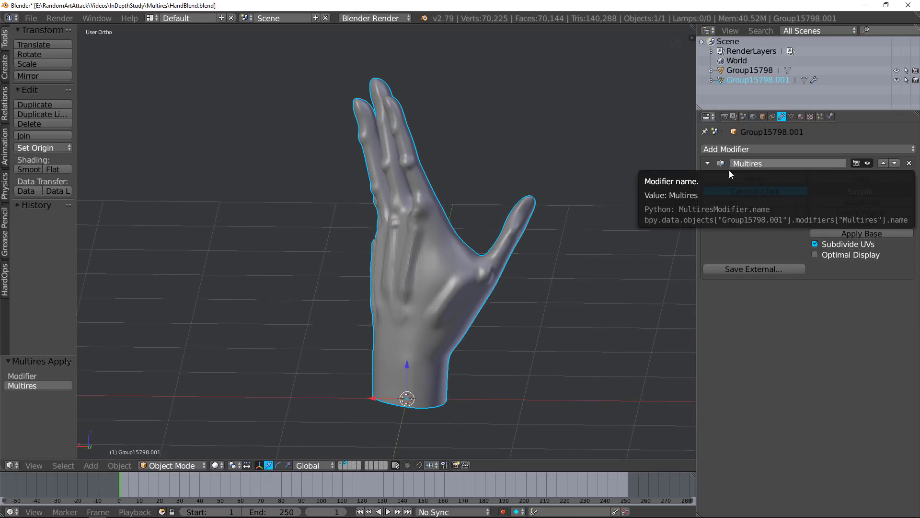
pyautogui.moveTo(435, 238); pyautogui.dragTo(501, 231, button='middle')
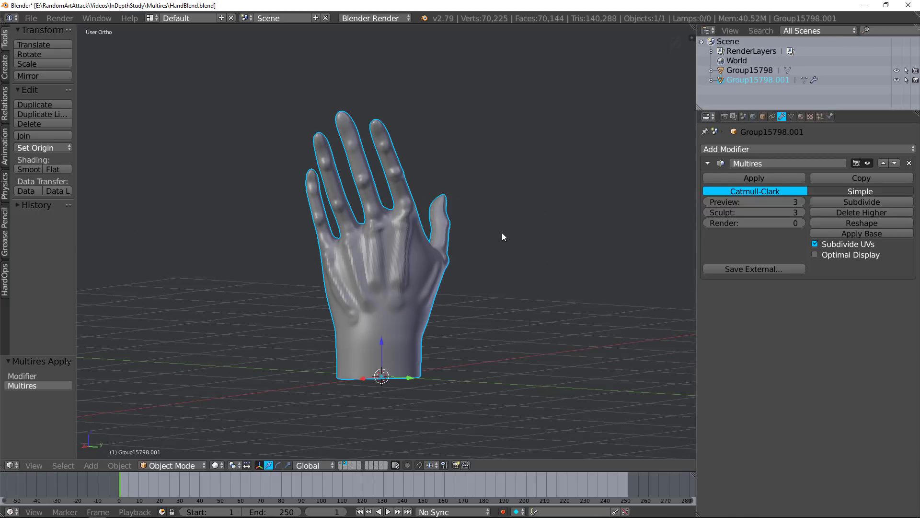
pyautogui.moveTo(504, 244); pyautogui.dragTo(463, 259, button='middle')
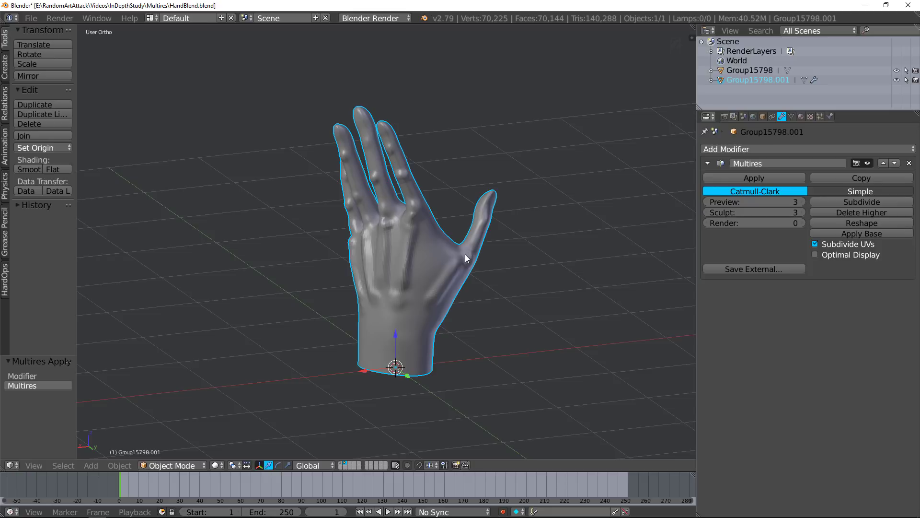
pyautogui.moveTo(268, 221); pyautogui.dragTo(396, 245, button='middle')
pyautogui.scroll(2, 445, 263)
pyautogui.moveTo(445, 266); pyautogui.dragTo(402, 261, button='middle')
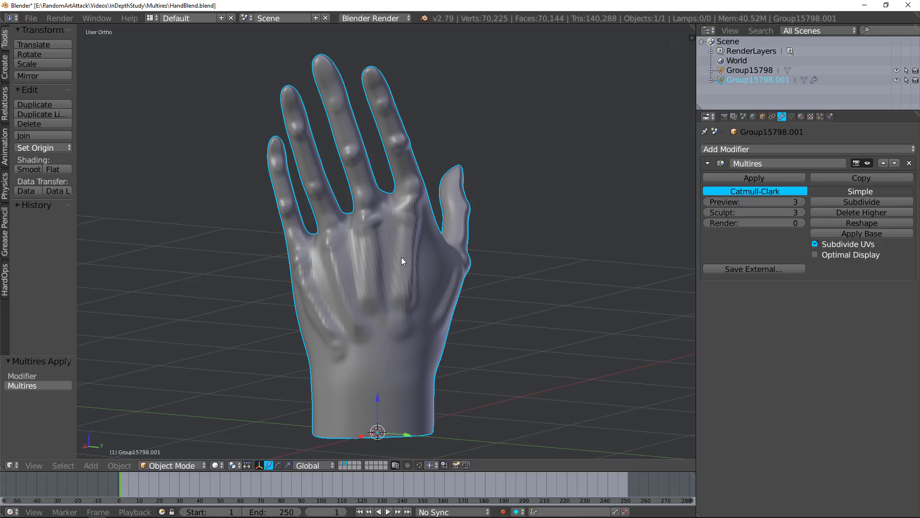